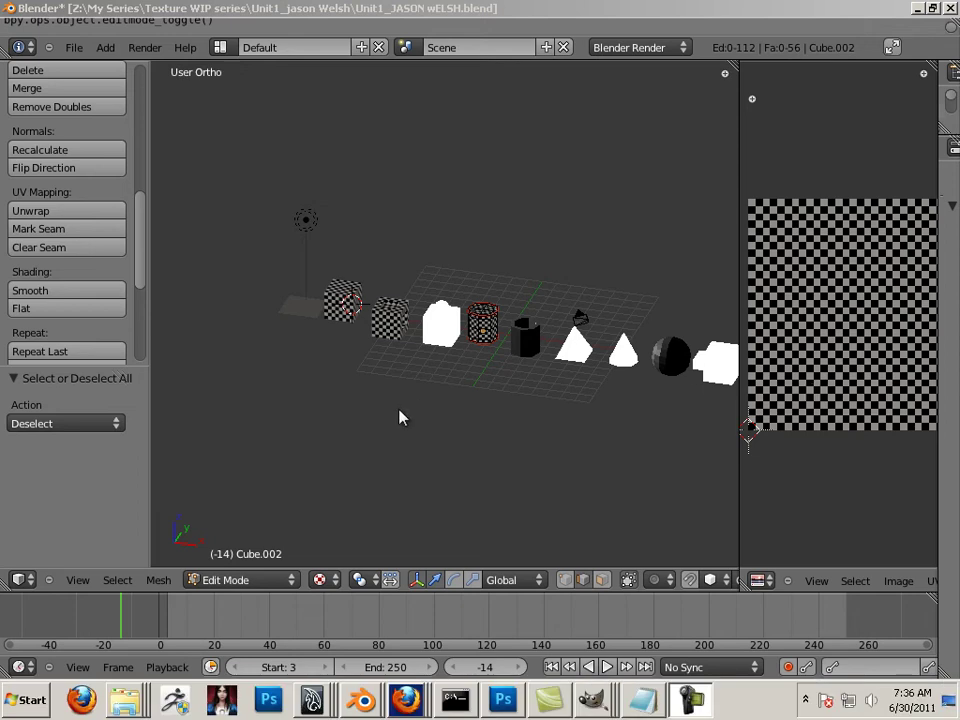
Step: Examine the row of practice meshes and their checker textures from several angles
{"action": "middle_click_drag", "start_coordinate": [399, 417], "coordinate": [537, 445]}
{"action": "scroll", "coordinate": [614, 430], "scroll_direction": "down", "scroll_amount": 4}
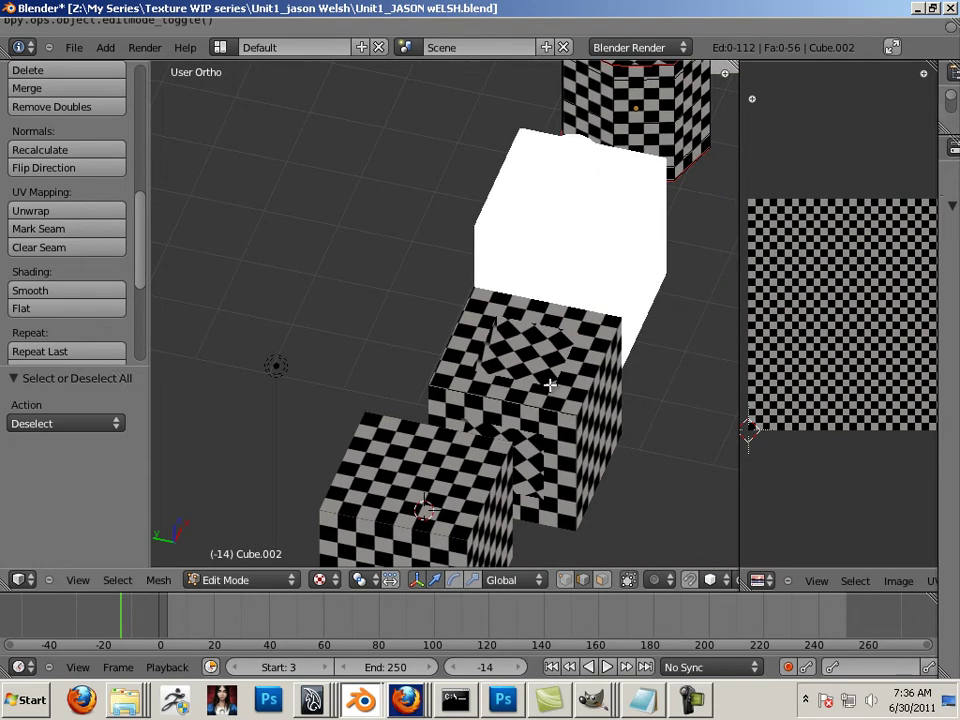
{"action": "middle_click_drag", "start_coordinate": [583, 418], "coordinate": [294, 325]}
{"action": "scroll", "coordinate": [551, 374], "scroll_direction": "up", "scroll_amount": 6}
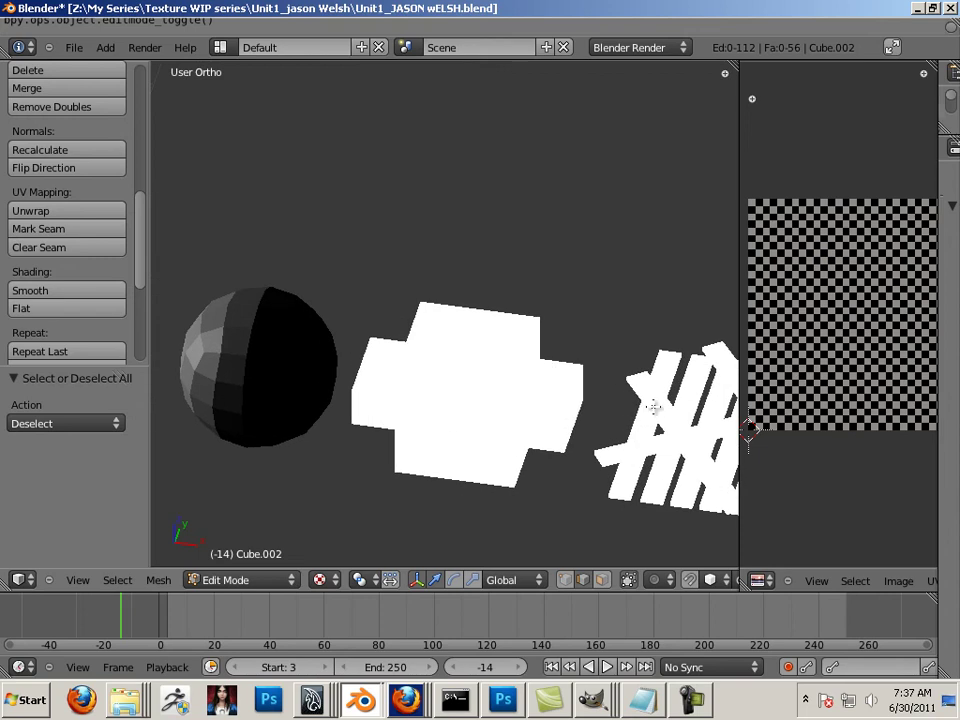
{"action": "scroll", "coordinate": [667, 417], "scroll_direction": "down", "scroll_amount": 2}
{"action": "middle_click_drag", "start_coordinate": [654, 418], "coordinate": [349, 336], "text": "shift"}
{"action": "scroll", "coordinate": [573, 385], "scroll_direction": "up", "scroll_amount": 4}
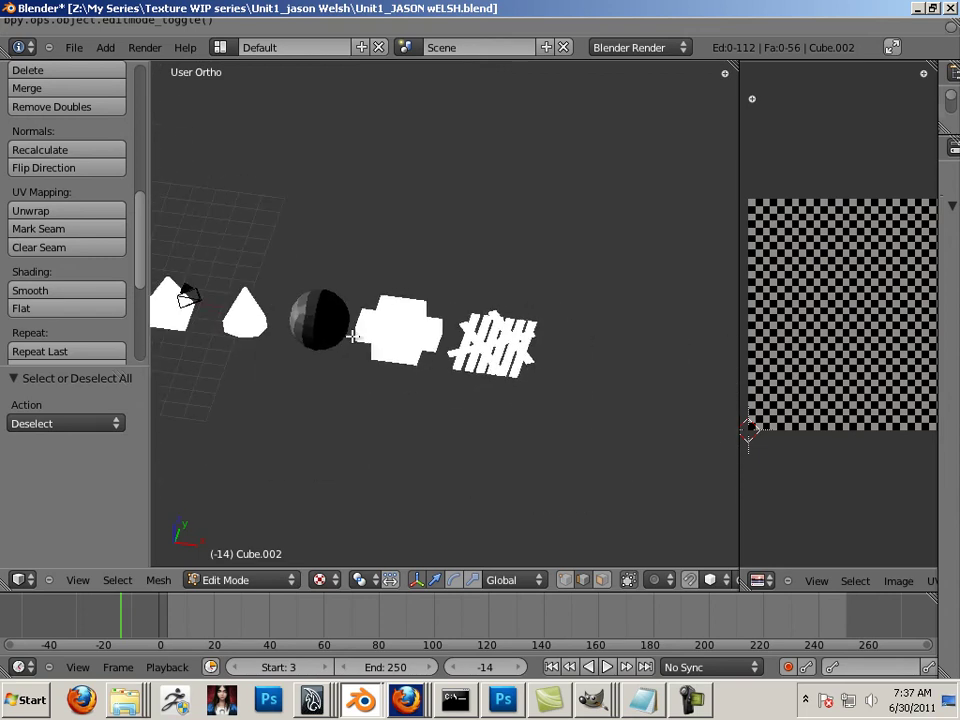
{"action": "middle_click_drag", "start_coordinate": [296, 313], "coordinate": [883, 427], "text": "shift"}
{"action": "middle_click_drag", "start_coordinate": [570, 381], "coordinate": [668, 316]}
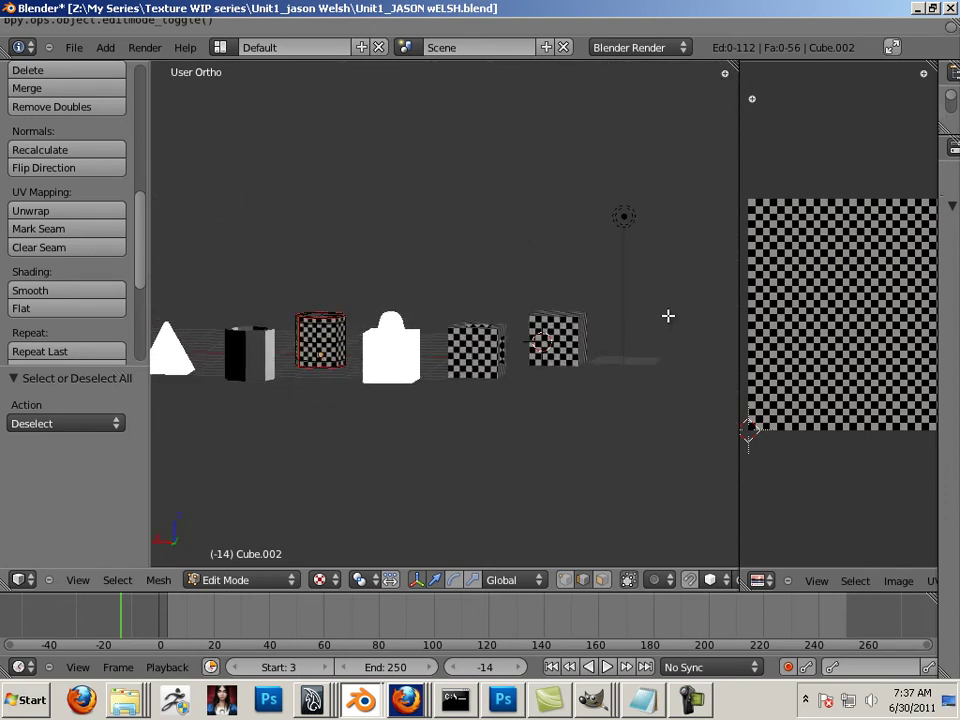
Step: In front view and object mode, raise the first two checkered cubes along Z onto the ground line
{"action": "key", "text": "KP_1"}
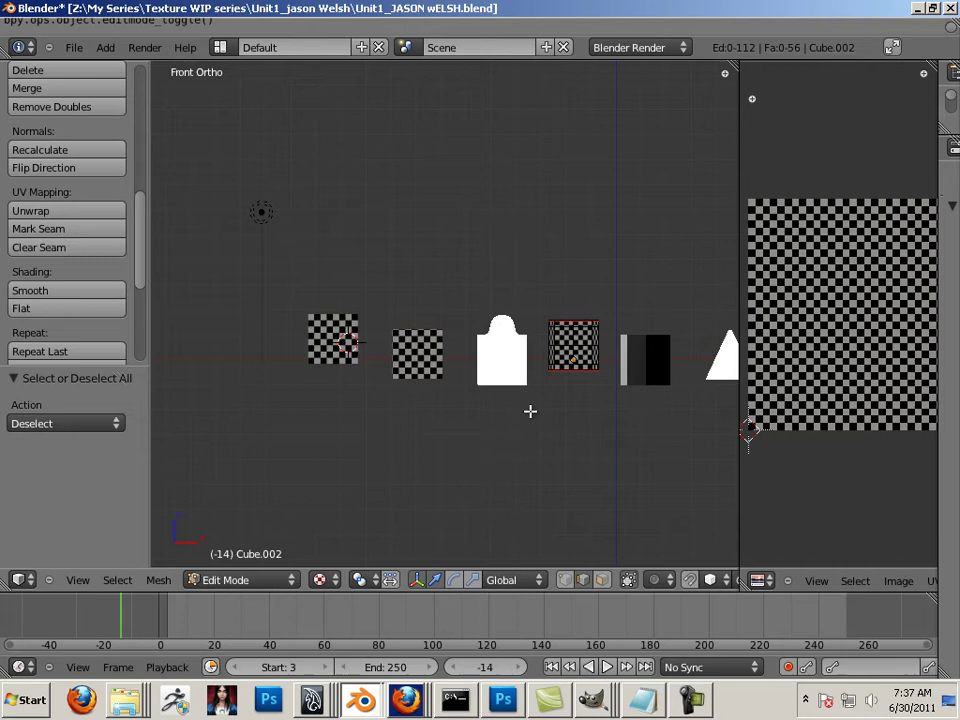
{"action": "left_click", "coordinate": [253, 580]}
{"action": "left_click", "coordinate": [251, 563]}
{"action": "right_click", "coordinate": [323, 333]}
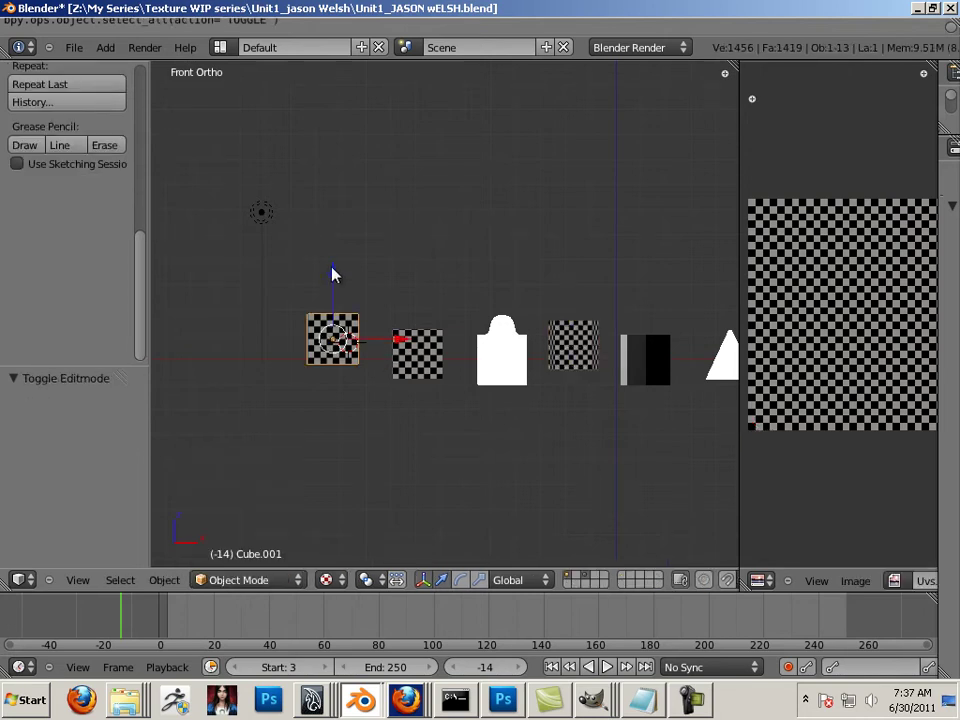
{"action": "left_click_drag", "start_coordinate": [334, 275], "coordinate": [332, 270]}
{"action": "right_click", "coordinate": [410, 345]}
{"action": "left_click_drag", "start_coordinate": [416, 304], "coordinate": [418, 274]}
Step: Raise the arched block about 1.125, the checkered cylinder, and the hollow cylinder about 1.087 along Z onto the ground line
{"action": "right_click", "coordinate": [499, 362]}
{"action": "left_click_drag", "start_coordinate": [501, 293], "coordinate": [508, 273]}
{"action": "right_click", "coordinate": [580, 347]}
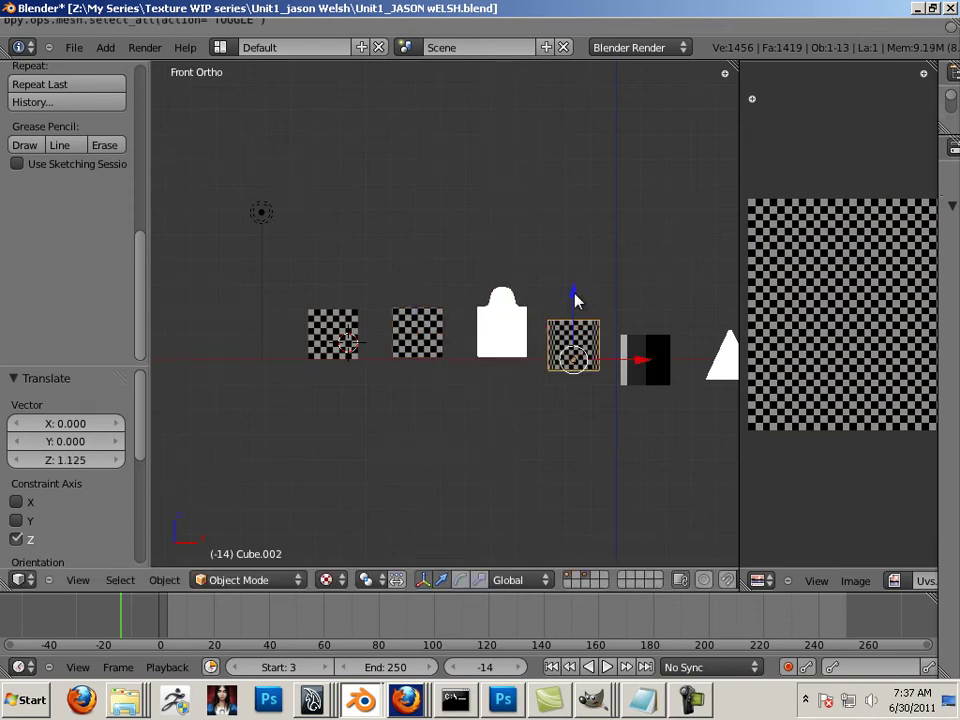
{"action": "left_click_drag", "start_coordinate": [575, 298], "coordinate": [572, 282]}
{"action": "right_click", "coordinate": [639, 369]}
{"action": "left_click_drag", "start_coordinate": [649, 304], "coordinate": [649, 269]}
Step: Box-select the two pointed shapes, sphere, cross-shaped block and slatted planks, and raise them together about 1.462 along Z
{"action": "middle_click_drag", "start_coordinate": [657, 388], "coordinate": [392, 400], "text": "shift"}
{"action": "middle_click_drag", "start_coordinate": [621, 488], "coordinate": [369, 469], "text": "shift"}
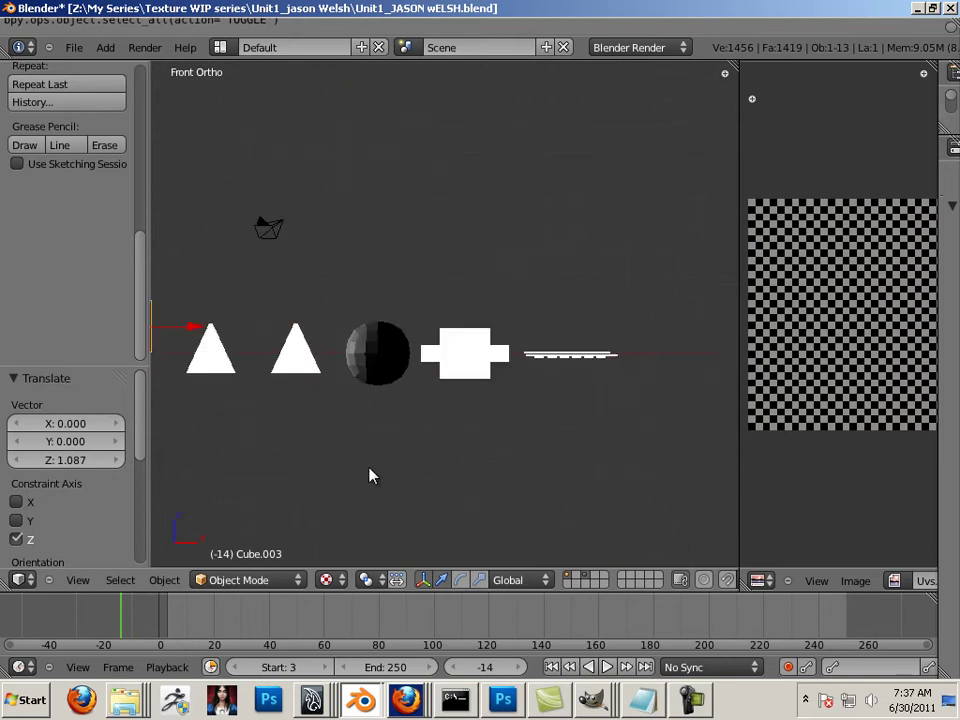
{"action": "key", "text": "b"}
{"action": "left_click_drag", "start_coordinate": [625, 435], "coordinate": [222, 330]}
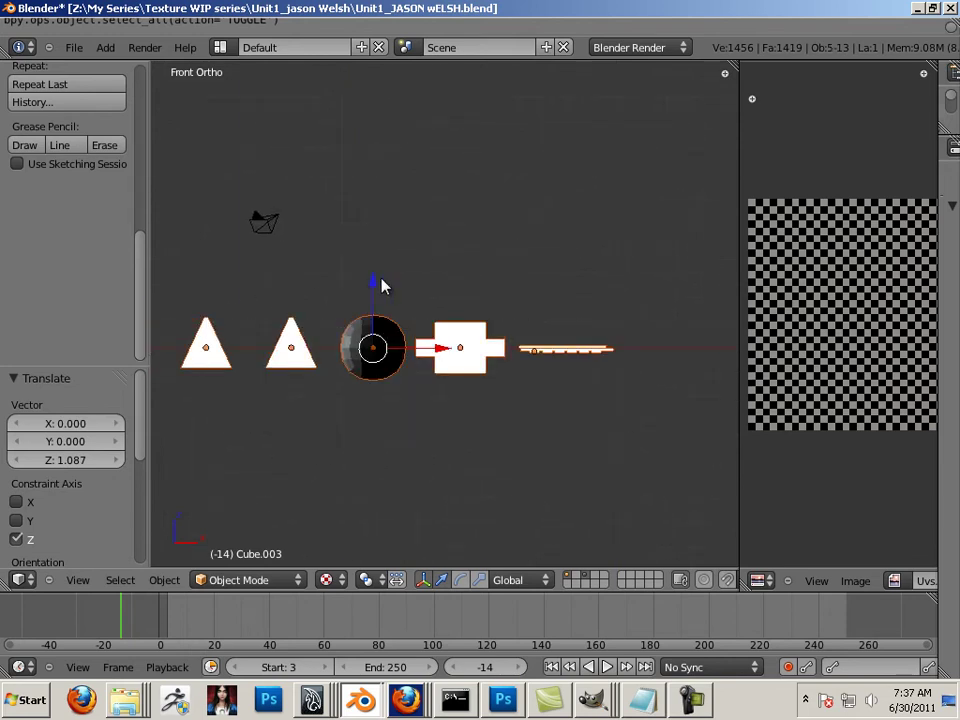
{"action": "left_click_drag", "start_coordinate": [381, 287], "coordinate": [390, 248]}
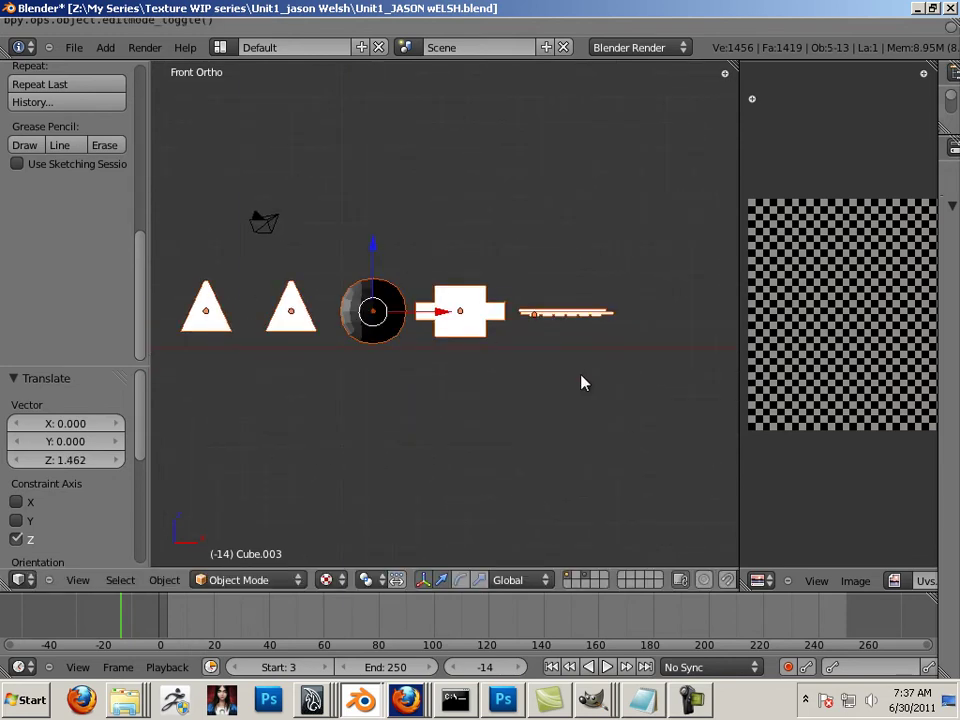
Step: Lower the cross-shaped block and the slatted planks together about 0.3 along Z
{"action": "right_click", "coordinate": [548, 318]}
{"action": "right_click", "coordinate": [468, 298], "text": "shift"}
{"action": "left_click_drag", "start_coordinate": [490, 244], "coordinate": [493, 252]}
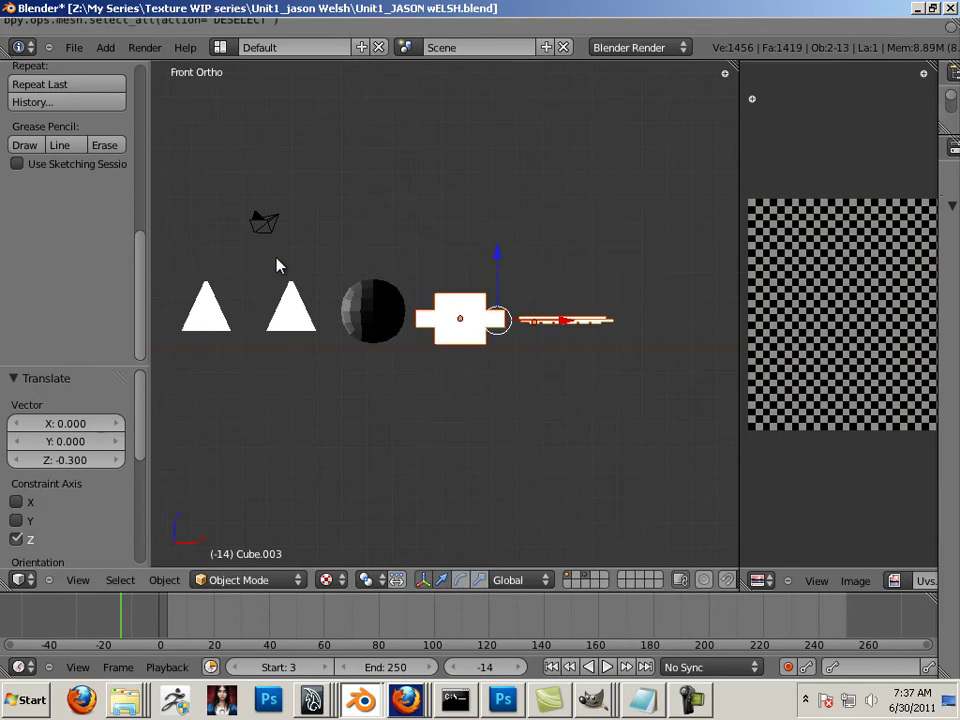
Step: Box-select the two pointed shapes and lower them about 0.6 along Z onto the ground line
{"action": "middle_click_drag", "start_coordinate": [236, 291], "coordinate": [488, 289], "text": "shift"}
{"action": "key", "text": "b"}
{"action": "left_click_drag", "start_coordinate": [433, 261], "coordinate": [555, 358]}
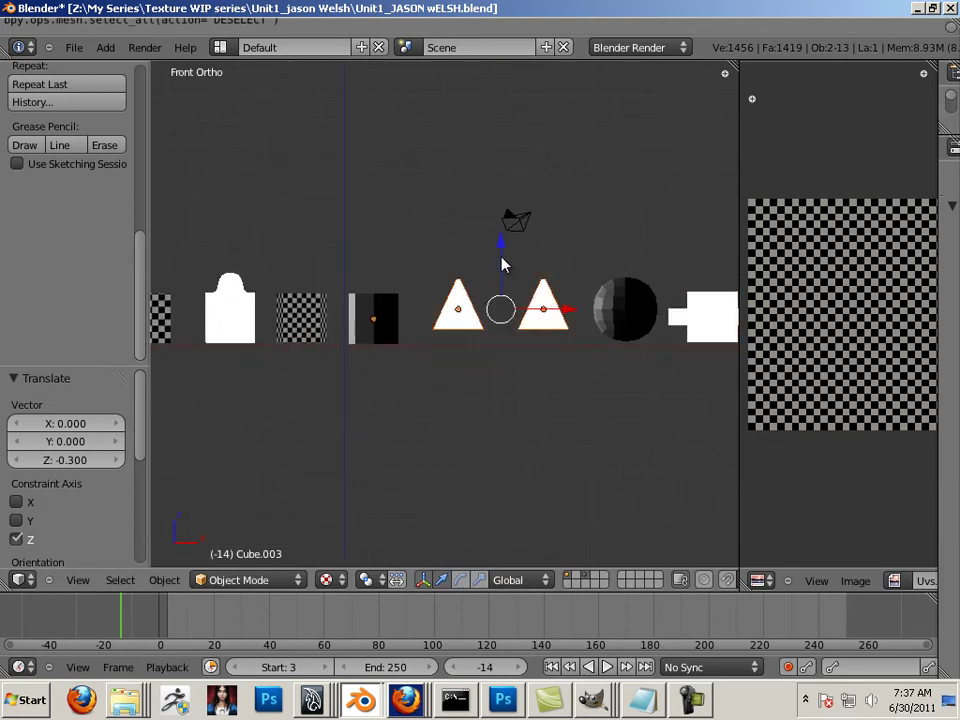
{"action": "left_click_drag", "start_coordinate": [499, 245], "coordinate": [500, 272]}
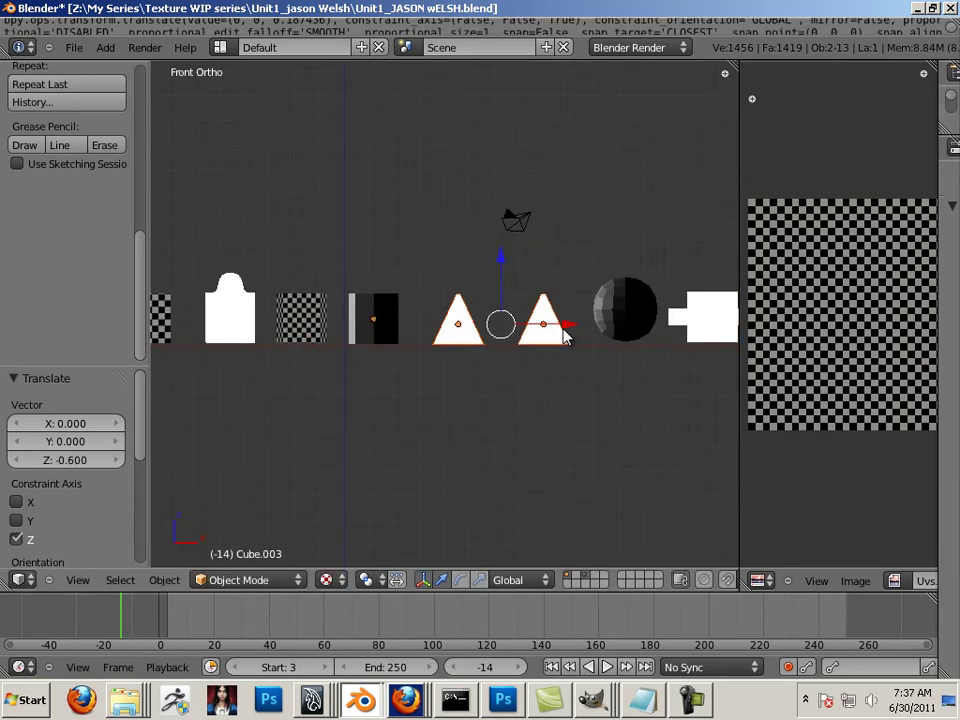
Step: Lower the sphere onto the ground line and the slatted planks about 0.806 along Z
{"action": "middle_click_drag", "start_coordinate": [564, 334], "coordinate": [225, 340], "text": "shift"}
{"action": "scroll", "coordinate": [313, 346], "scroll_direction": "up", "scroll_amount": 1}
{"action": "right_click", "coordinate": [282, 305]}
{"action": "left_click_drag", "start_coordinate": [262, 247], "coordinate": [261, 261]}
{"action": "right_click", "coordinate": [516, 324]}
{"action": "left_click_drag", "start_coordinate": [449, 262], "coordinate": [446, 291]}
Step: Examine the aligned row of objects and the checker mapping on the plane and cubes
{"action": "scroll", "coordinate": [553, 414], "scroll_direction": "down", "scroll_amount": 4}
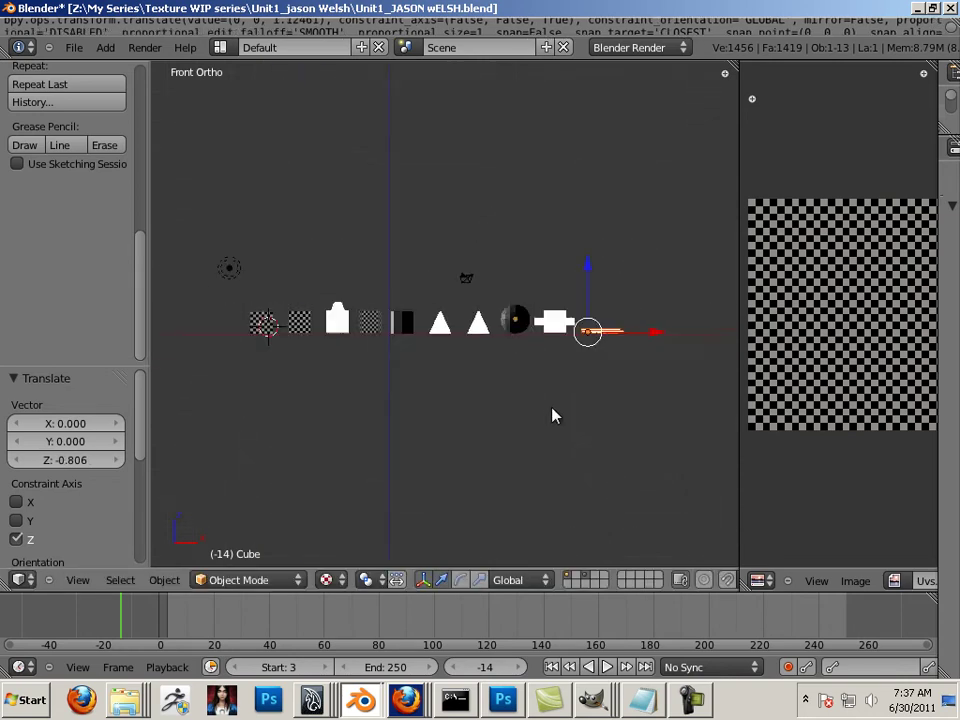
{"action": "middle_click_drag", "start_coordinate": [403, 401], "coordinate": [418, 311]}
{"action": "scroll", "coordinate": [499, 409], "scroll_direction": "up", "scroll_amount": 4}
{"action": "scroll", "coordinate": [501, 409], "scroll_direction": "up", "scroll_amount": 3}
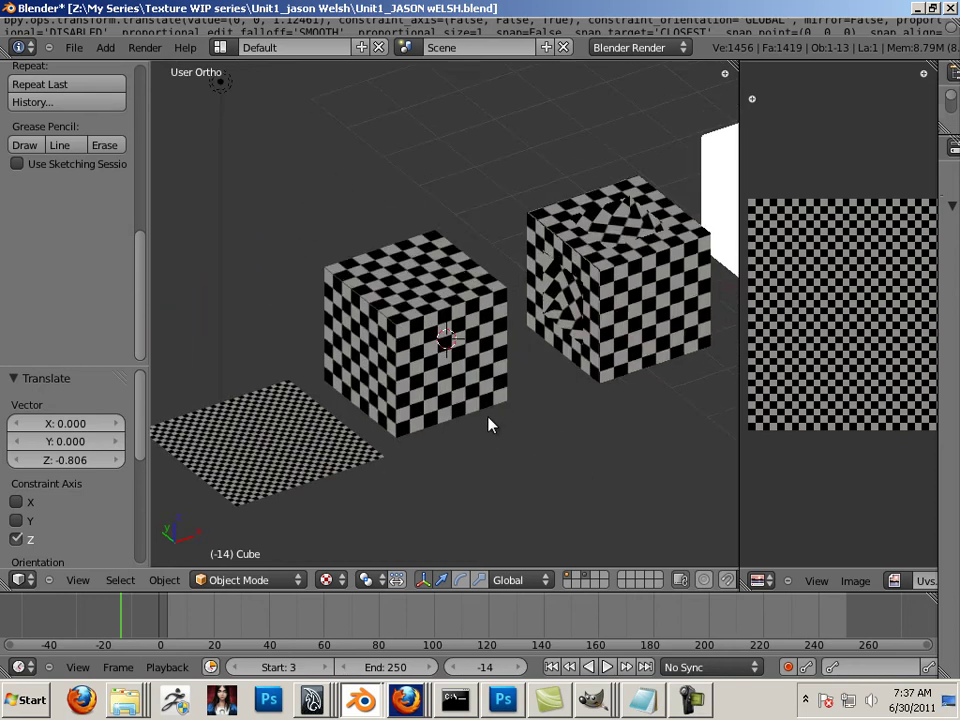
{"action": "middle_click_drag", "start_coordinate": [489, 422], "coordinate": [381, 289]}
{"action": "scroll", "coordinate": [514, 422], "scroll_direction": "down", "scroll_amount": 3}
{"action": "scroll", "coordinate": [459, 413], "scroll_direction": "down", "scroll_amount": 2}
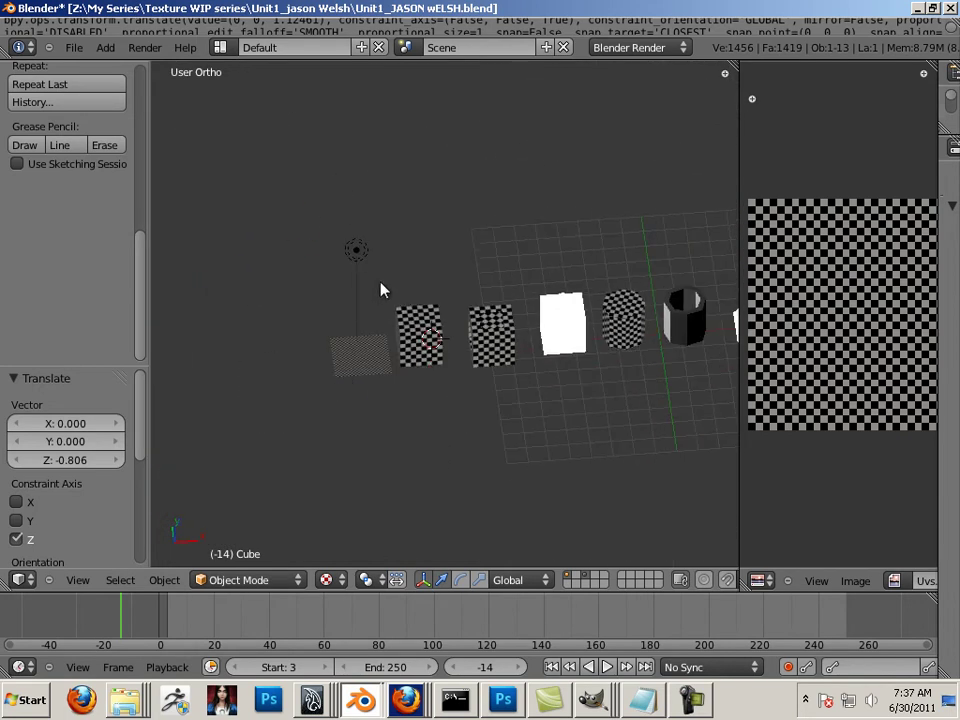
{"action": "middle_click_drag", "start_coordinate": [664, 358], "coordinate": [523, 336]}
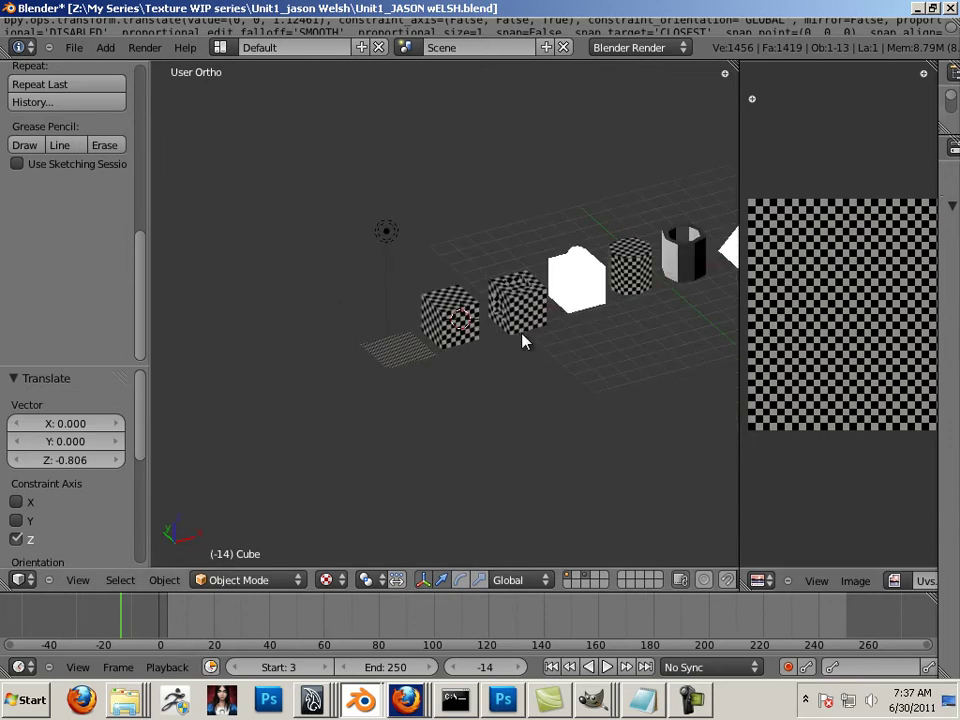
Step: Duplicate the checkered plane and place the copy about 3.34 units away along the Y axis
{"action": "scroll", "coordinate": [518, 406], "scroll_direction": "up", "scroll_amount": 3}
{"action": "right_click", "coordinate": [395, 414]}
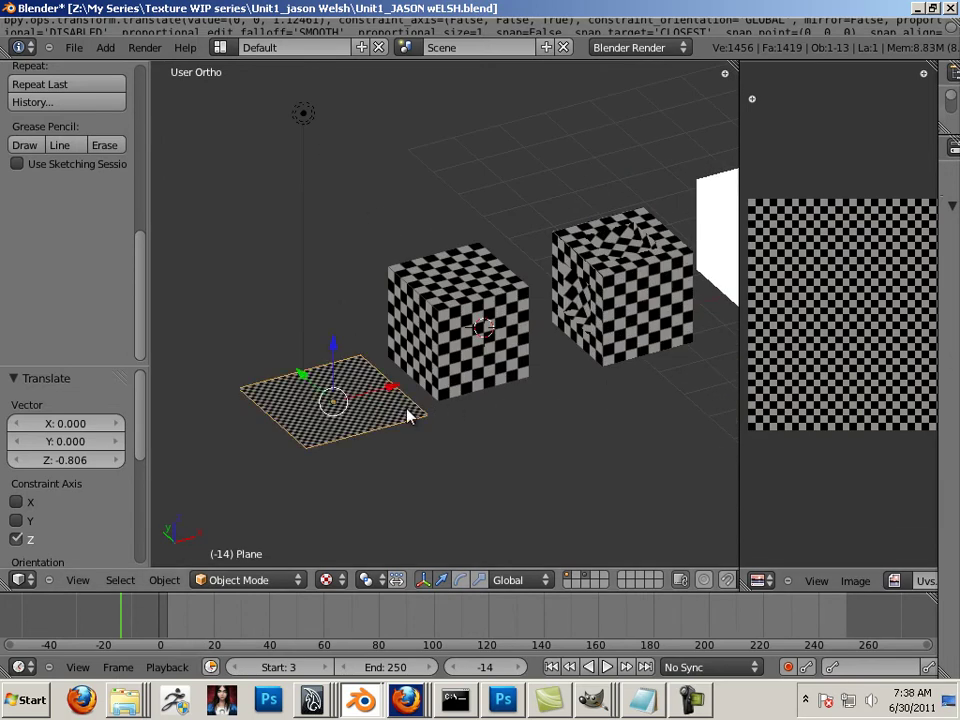
{"action": "key", "text": "shift+d"}
{"action": "left_click", "coordinate": [365, 403]}
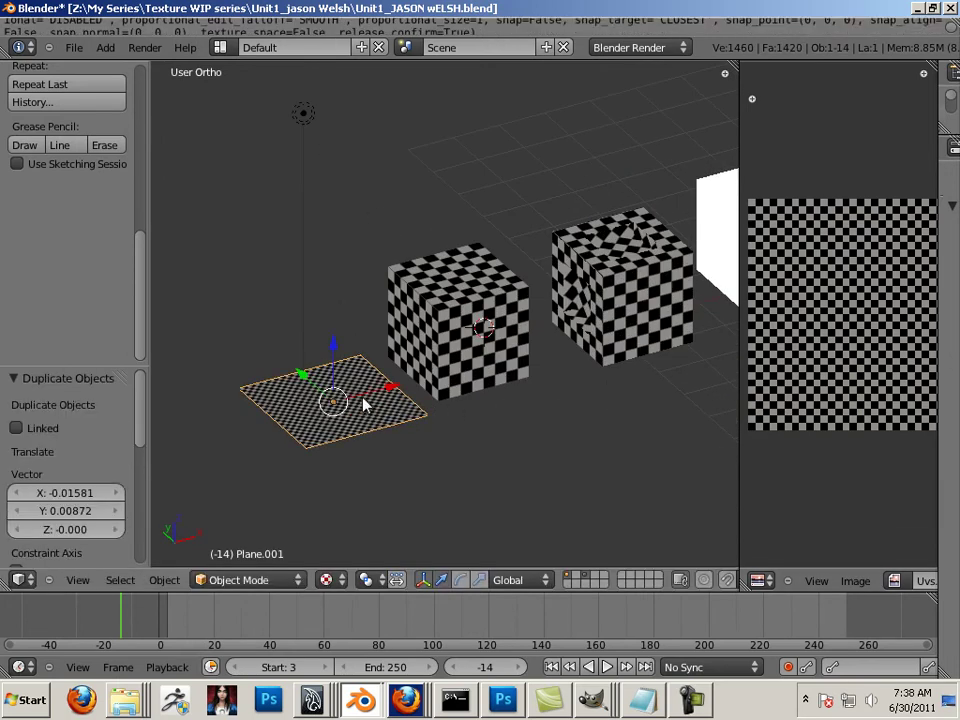
{"action": "key", "text": "g"}
{"action": "key", "text": "y"}
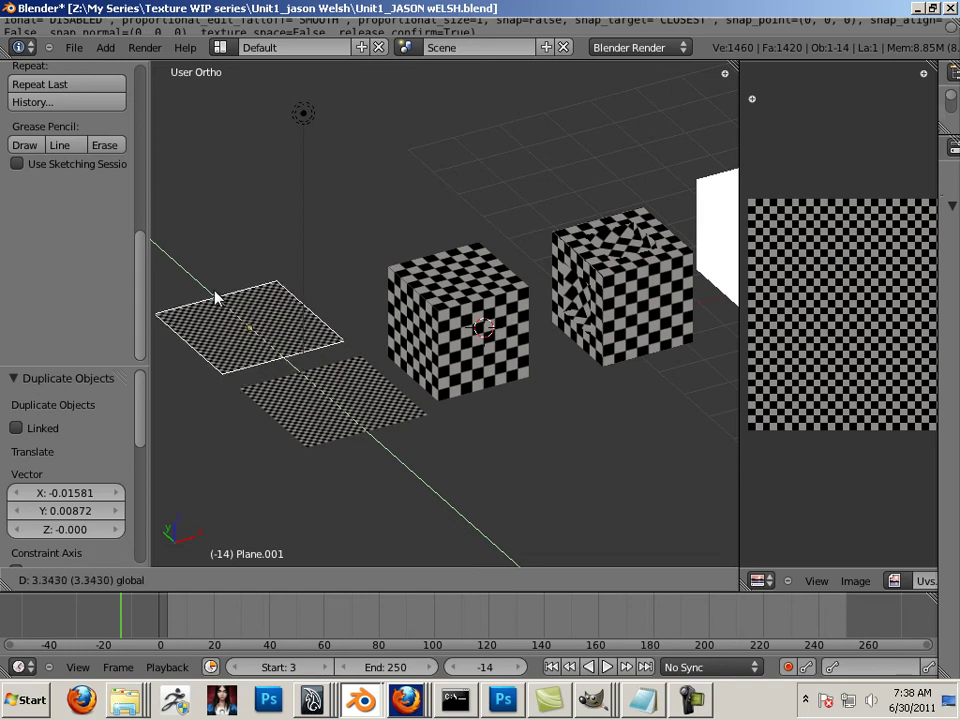
{"action": "left_click", "coordinate": [215, 298]}
Step: Assign the leather.tga image to the whole duplicated plane in edit mode, widening the UV editor temporarily, and deselect its geometry
{"action": "middle_click_drag", "start_coordinate": [281, 369], "coordinate": [409, 384], "text": "shift"}
{"action": "key", "text": "Tab"}
{"action": "key", "text": "Tab"}
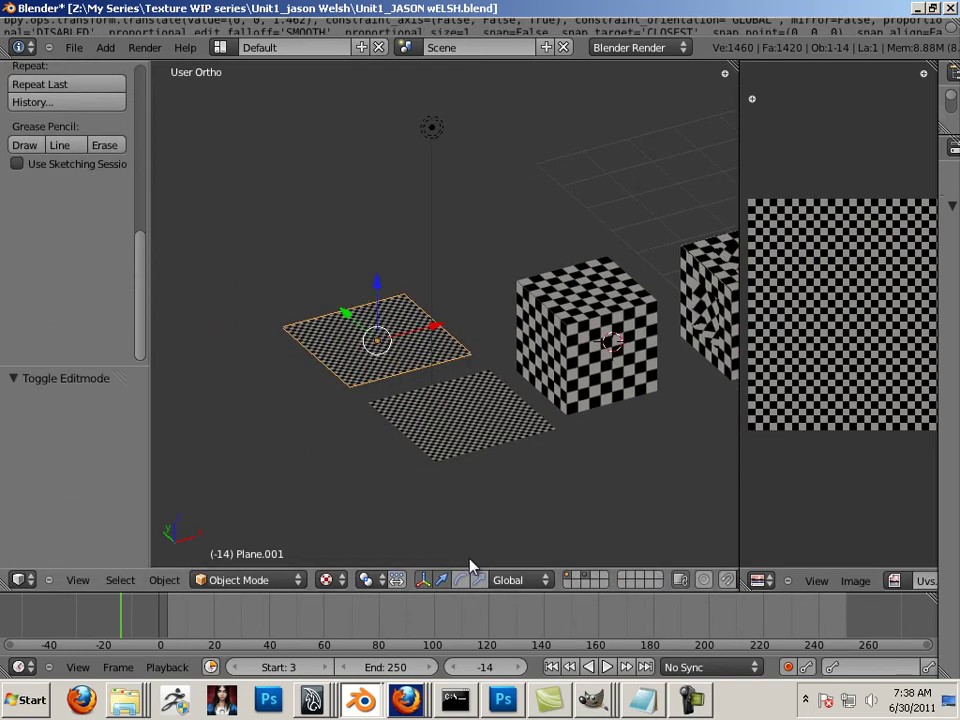
{"action": "key", "text": "Tab"}
{"action": "key", "text": "a"}
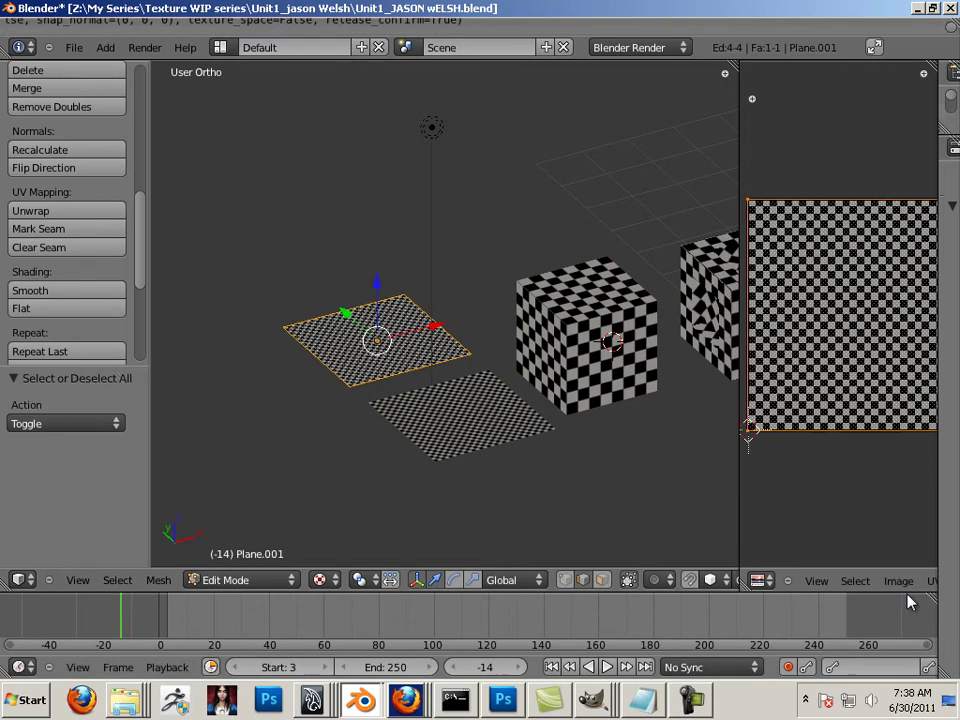
{"action": "left_click_drag", "start_coordinate": [739, 484], "coordinate": [497, 471]}
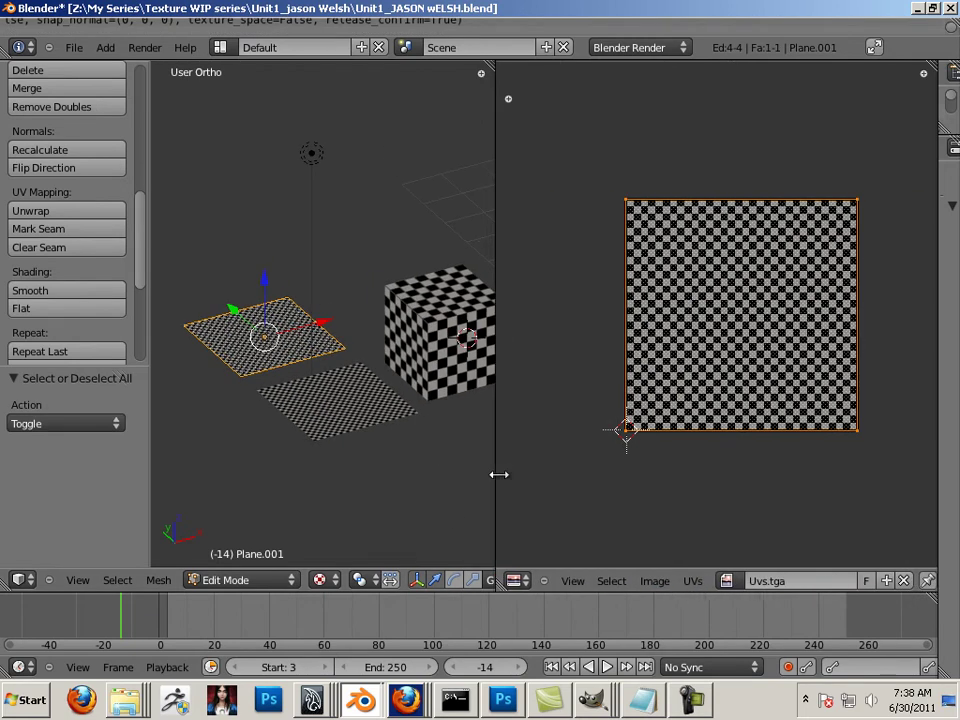
{"action": "left_click", "coordinate": [728, 581]}
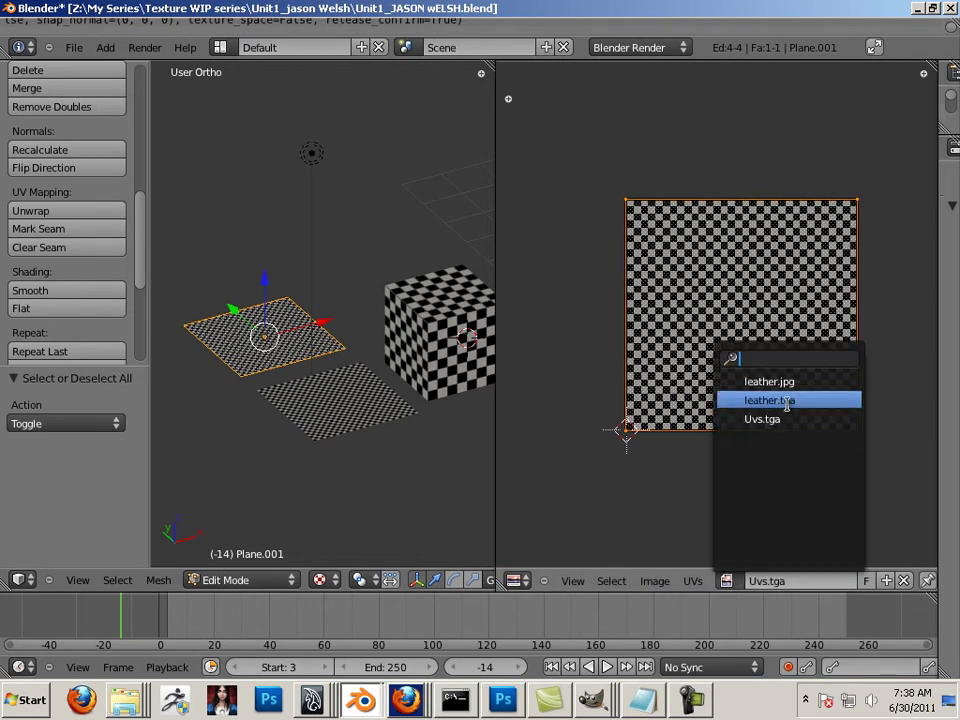
{"action": "left_click", "coordinate": [760, 398]}
{"action": "left_click_drag", "start_coordinate": [494, 333], "coordinate": [741, 360]}
{"action": "key", "text": "a"}
{"action": "middle_click_drag", "start_coordinate": [306, 222], "coordinate": [176, 307]}
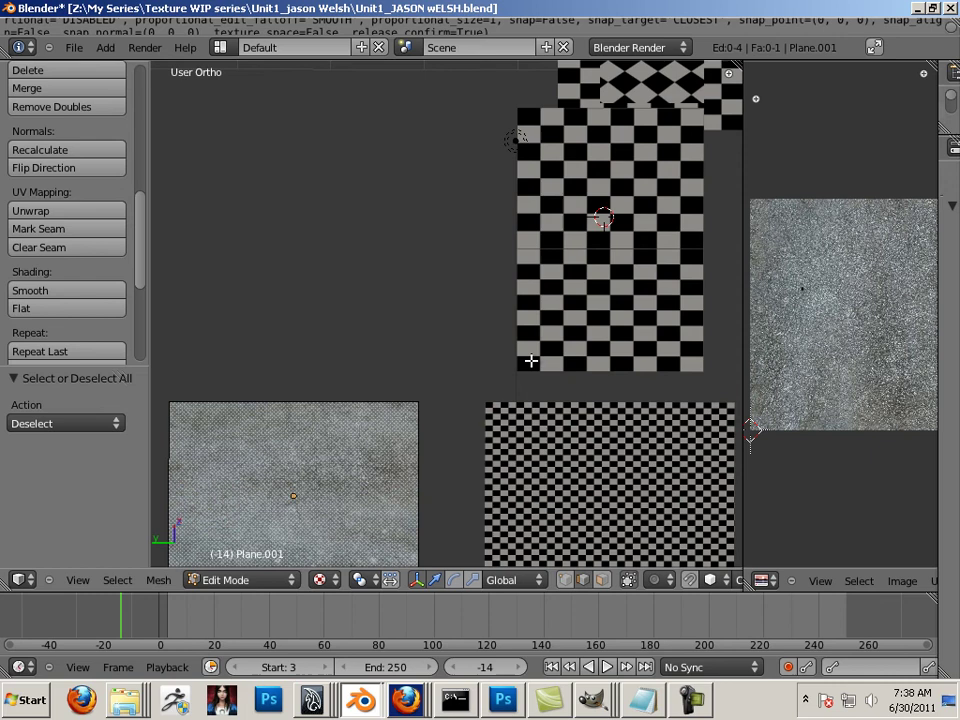
Step: Return to object mode and select only the first checkered cube
{"action": "key", "text": "Tab"}
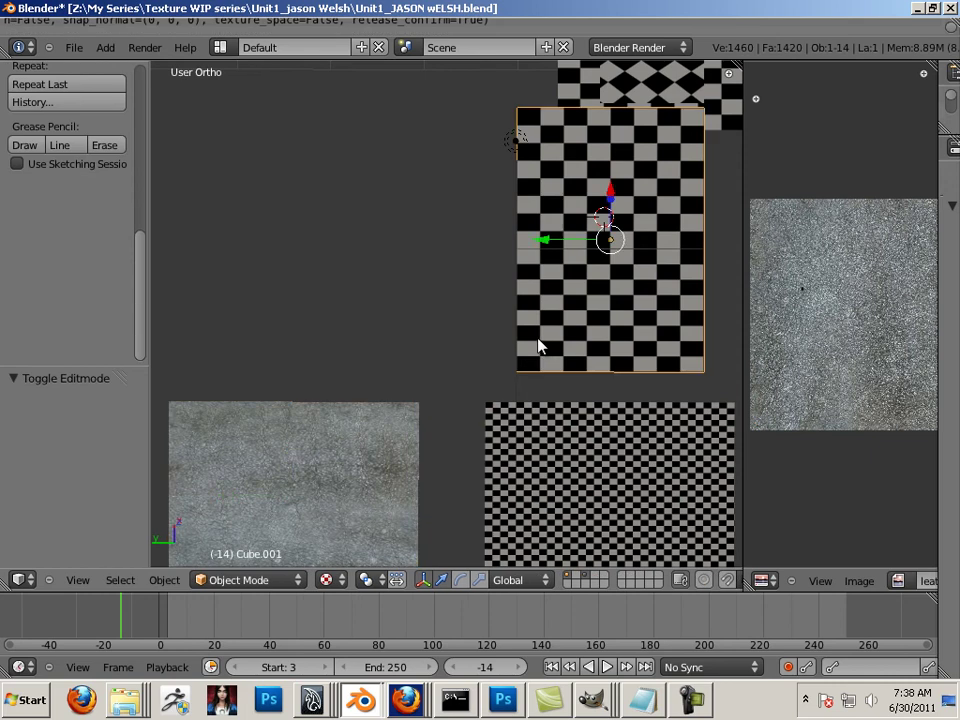
{"action": "key", "text": "a"}
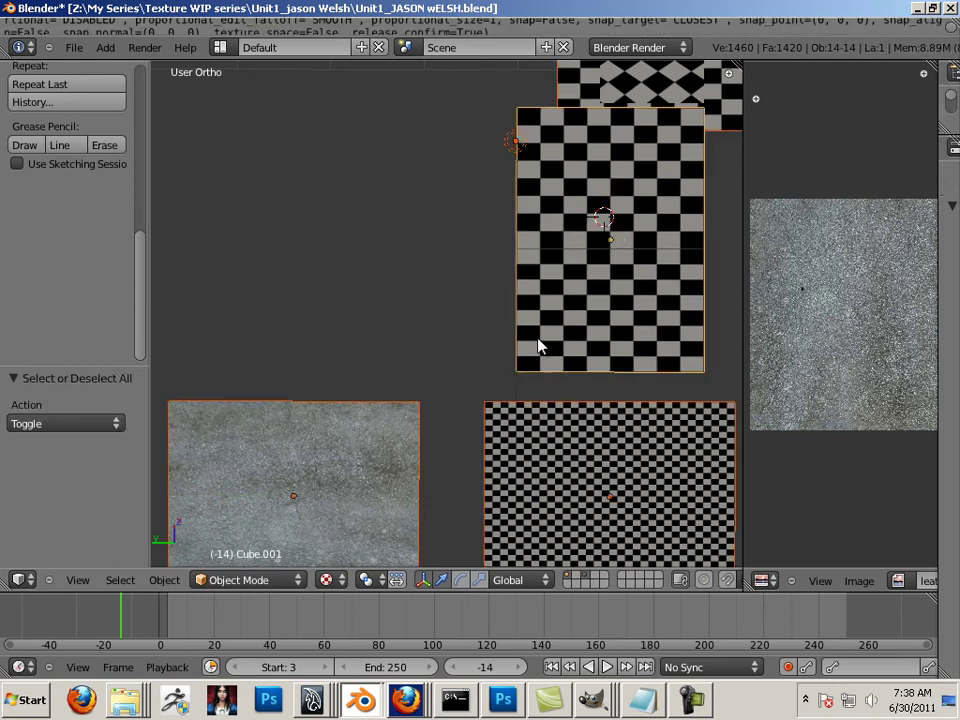
{"action": "right_click", "coordinate": [538, 346]}
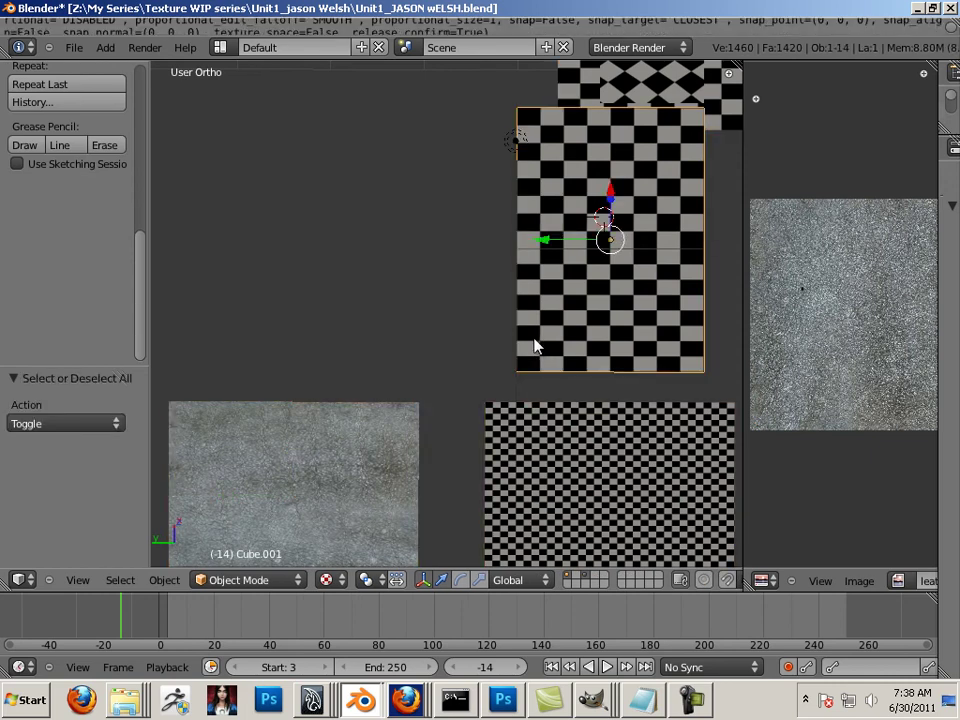
{"action": "key", "text": "g"}
{"action": "key", "text": "z"}
{"action": "left_click", "coordinate": [540, 297]}
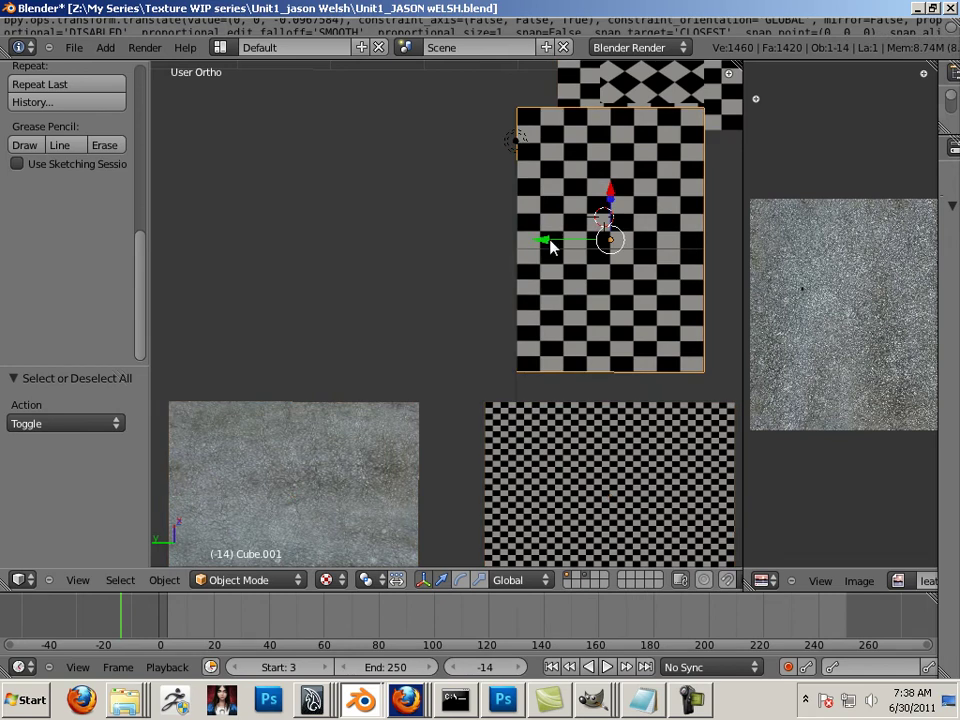
{"action": "key", "text": "g"}
{"action": "key", "text": "x"}
{"action": "left_click", "coordinate": [558, 266]}
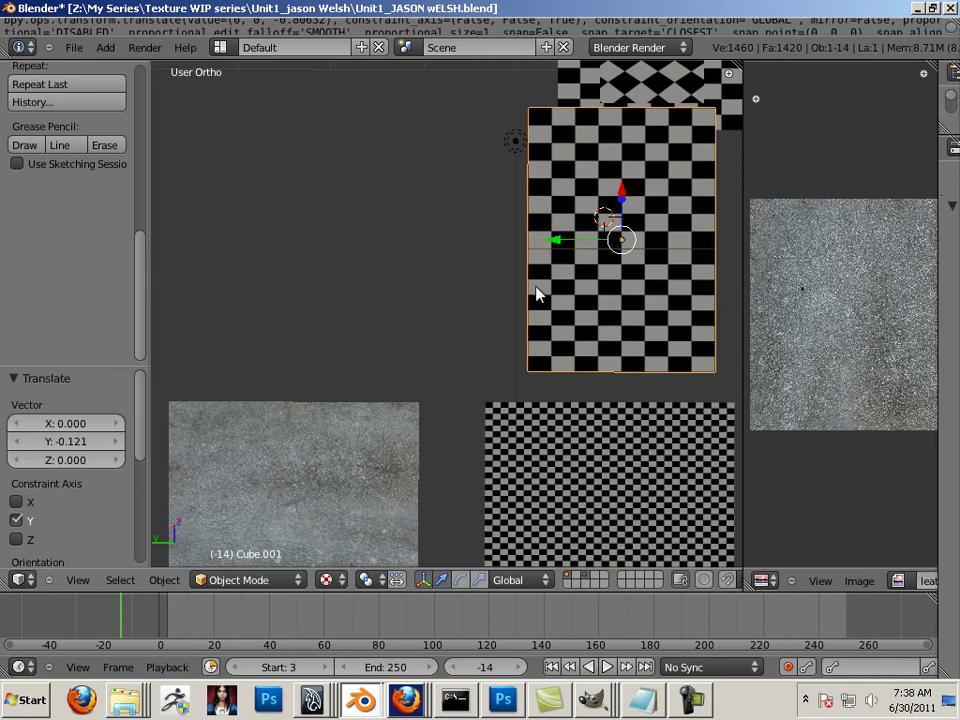
{"action": "key", "text": "Tab"}
{"action": "key", "text": "a"}
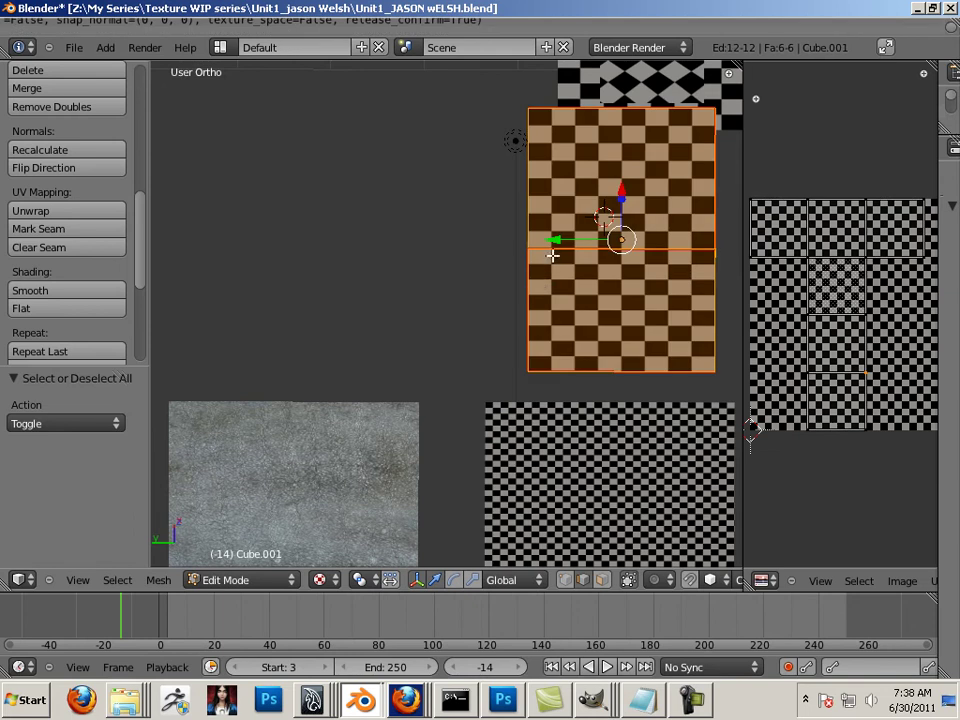
{"action": "key", "text": "Tab"}
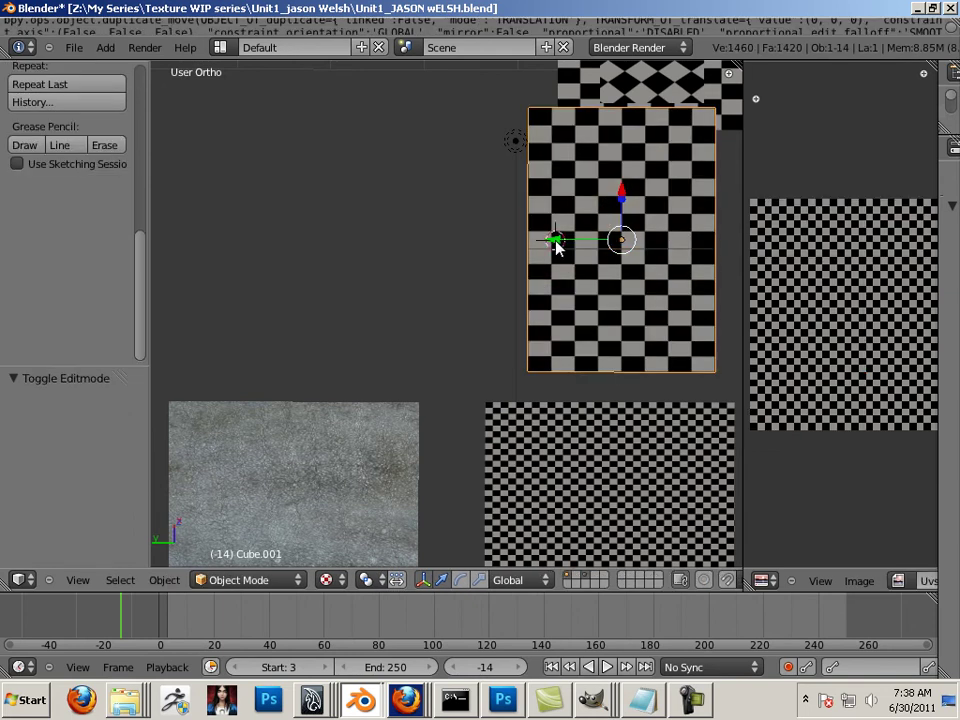
{"action": "mouse_move", "coordinate": [557, 244]}
{"action": "left_mouse_down"}
{"action": "mouse_move", "coordinate": [437, 246]}
{"action": "mouse_move", "coordinate": [548, 265]}
{"action": "left_mouse_up"}
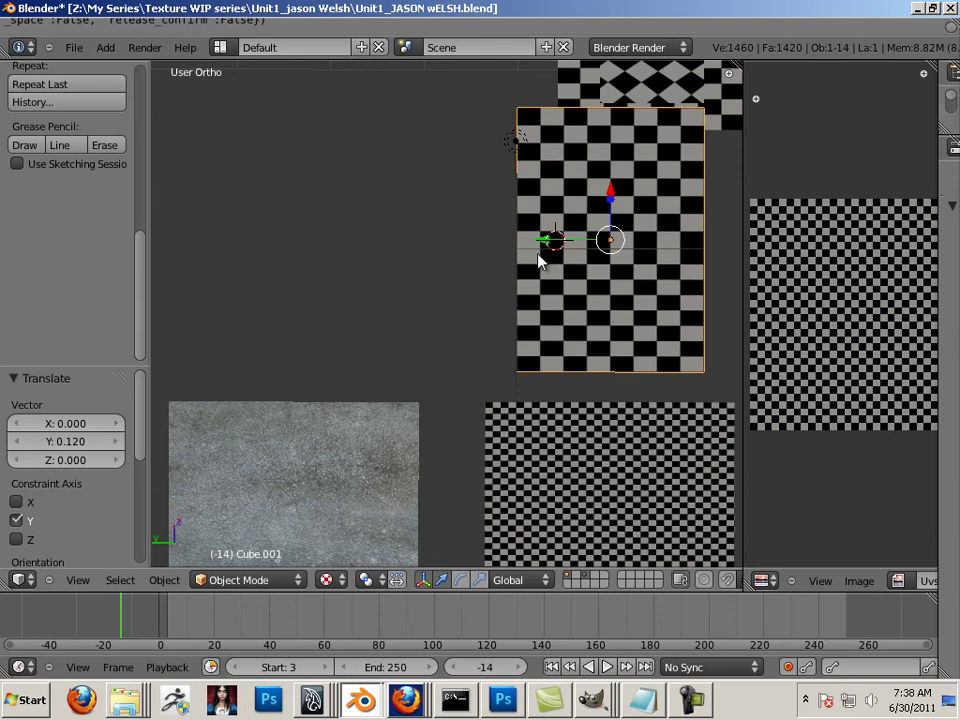
Step: Duplicate the checkered cube, place the copy along the Y axis beside the leather plane, and enter edit mode on it
{"action": "key", "text": "shift+d"}
{"action": "right_click", "coordinate": [546, 242]}
{"action": "key", "text": "g"}
{"action": "key", "text": "x"}
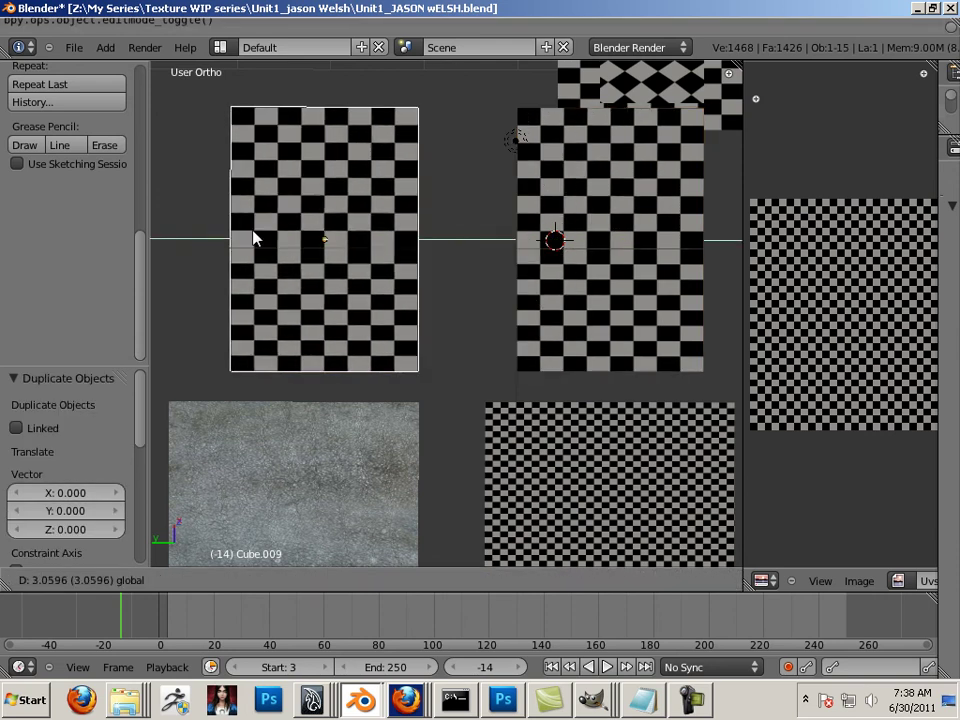
{"action": "left_click", "coordinate": [225, 240]}
{"action": "key", "text": "Tab"}
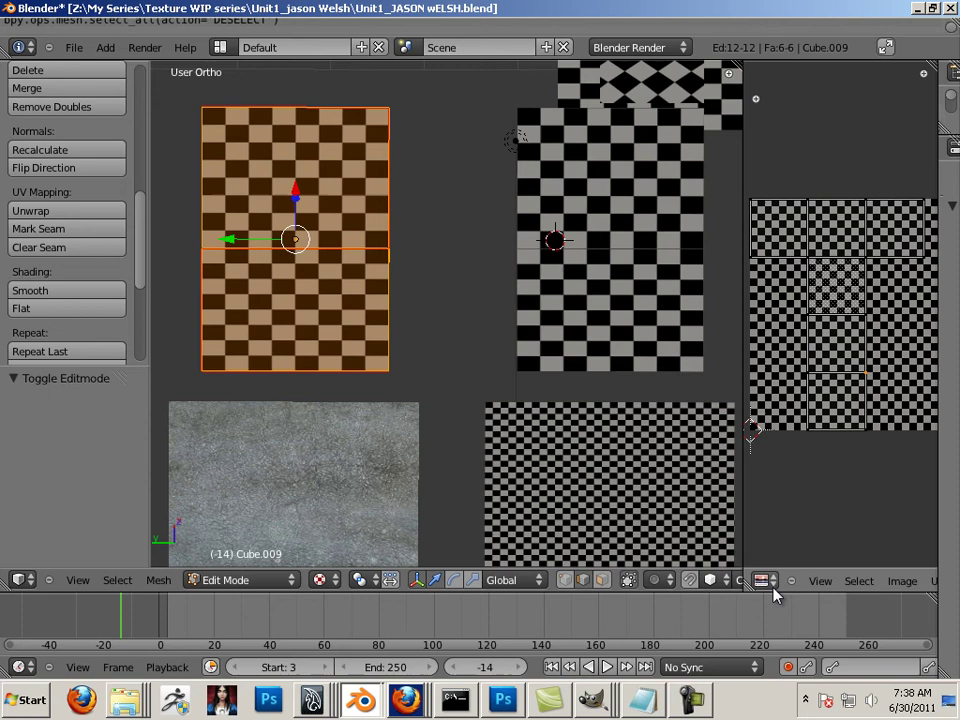
Step: Assign the leather.tga image to the whole duplicated cube, widening the UV editor temporarily
{"action": "left_click_drag", "start_coordinate": [744, 499], "coordinate": [575, 490]}
{"action": "left_click", "coordinate": [805, 580]}
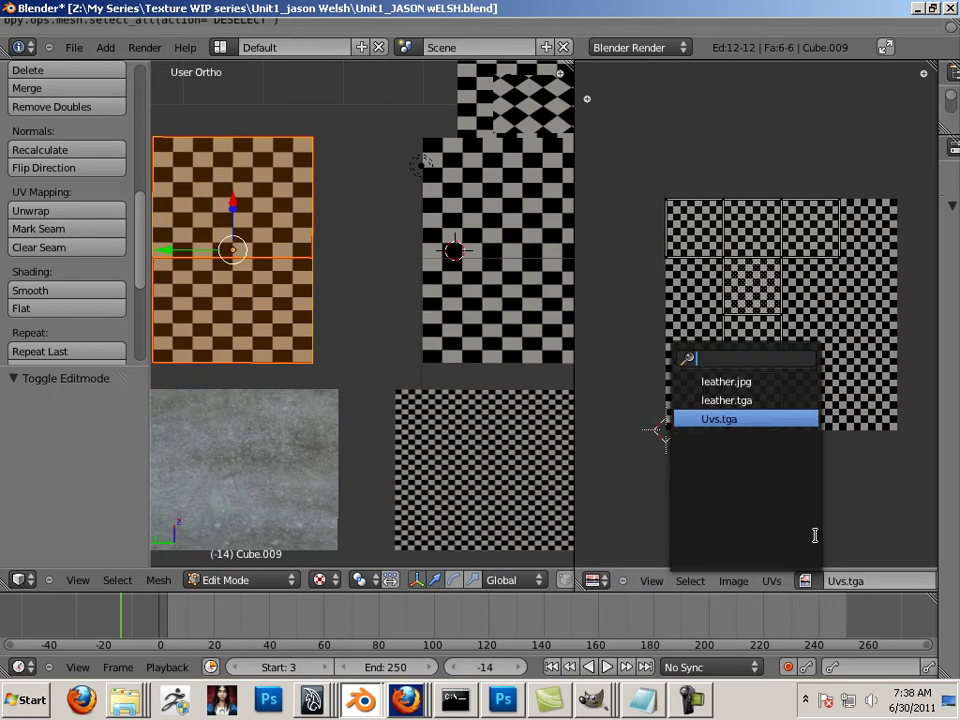
{"action": "left_click", "coordinate": [740, 400]}
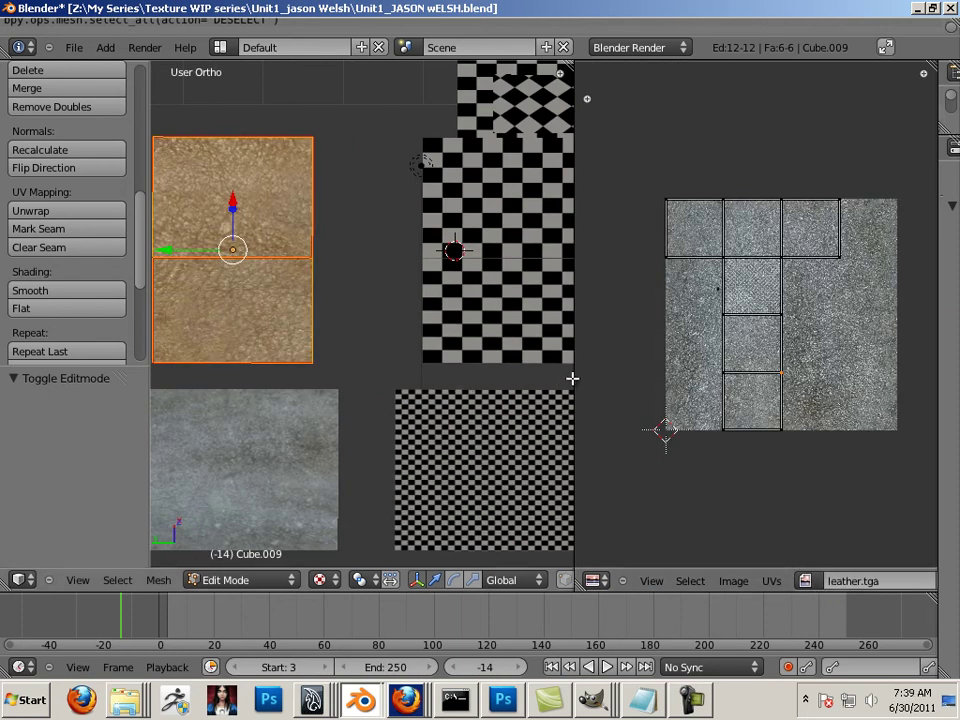
{"action": "left_click_drag", "start_coordinate": [572, 378], "coordinate": [831, 400]}
{"action": "middle_click_drag", "start_coordinate": [831, 400], "coordinate": [488, 424]}
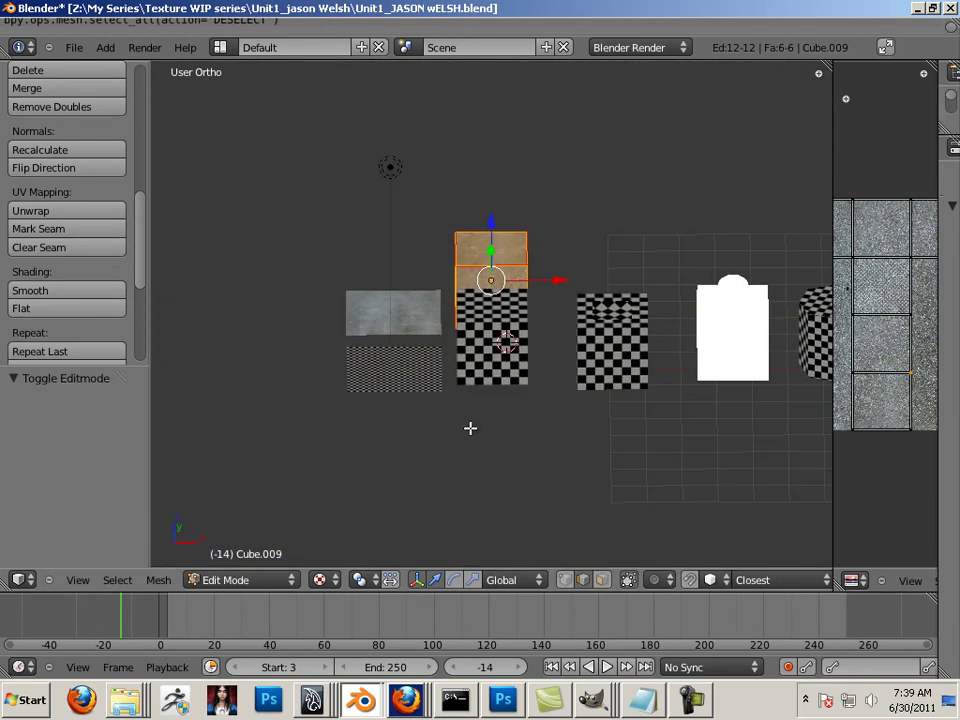
Step: Return to object mode with nothing selected and save the current Blender file
{"action": "key", "text": "Tab"}
{"action": "key", "text": "a"}
{"action": "middle_click_drag", "start_coordinate": [377, 446], "coordinate": [454, 561]}
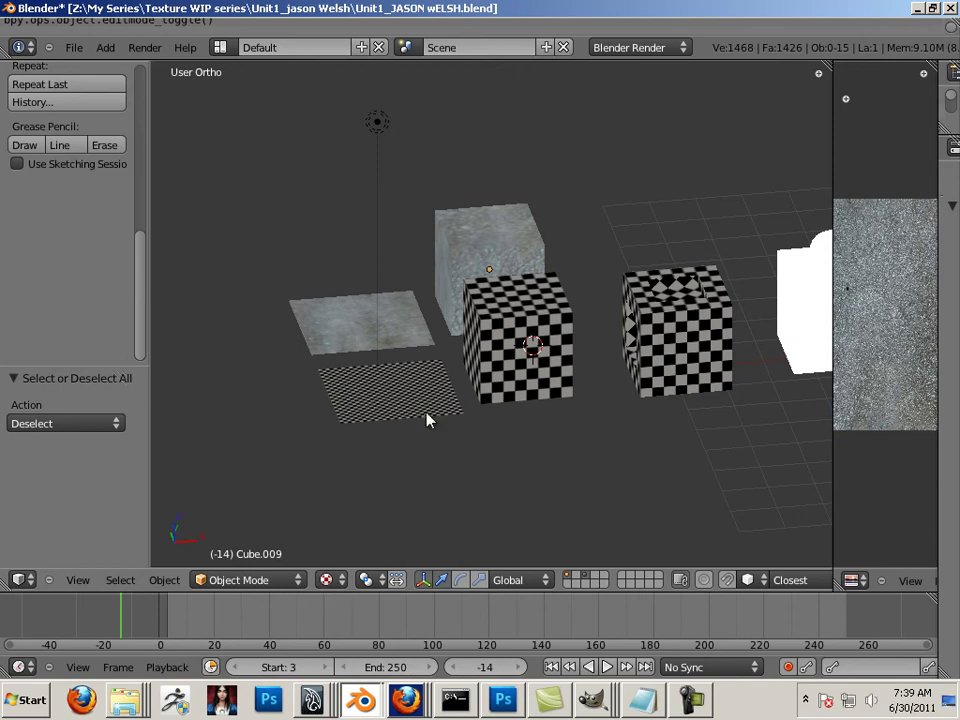
{"action": "middle_click_drag", "start_coordinate": [429, 420], "coordinate": [388, 459]}
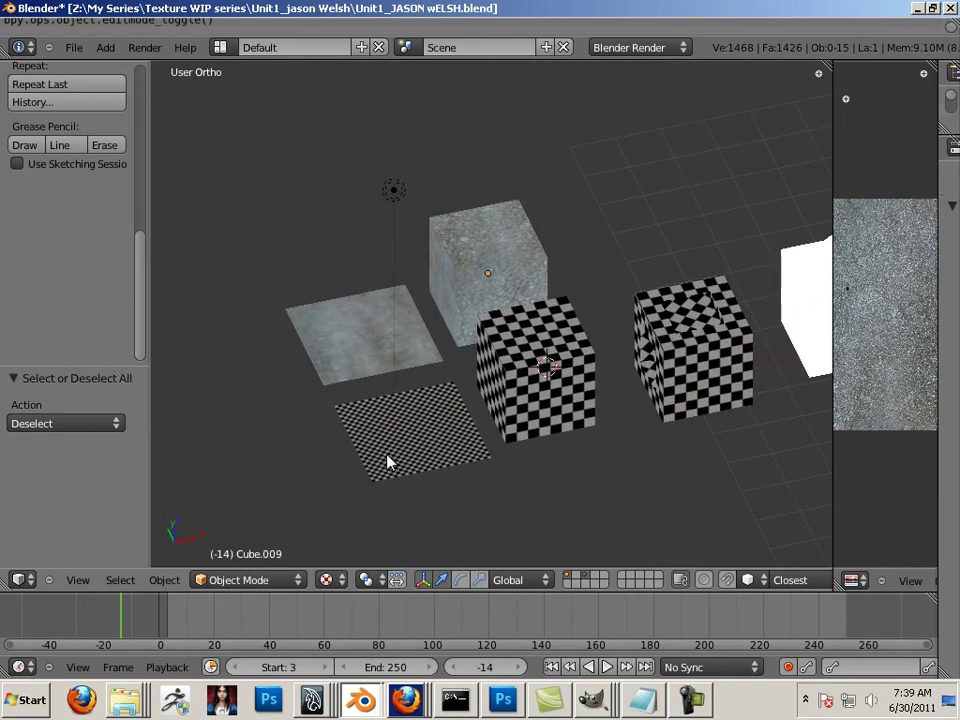
{"action": "left_click", "coordinate": [74, 47]}
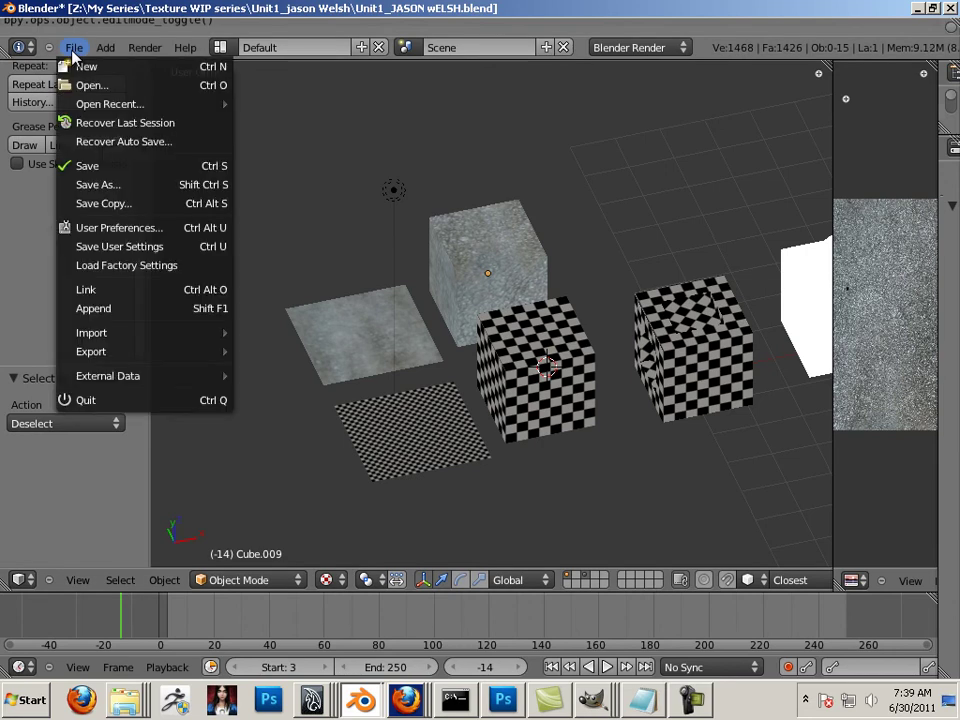
{"action": "left_click", "coordinate": [84, 168]}
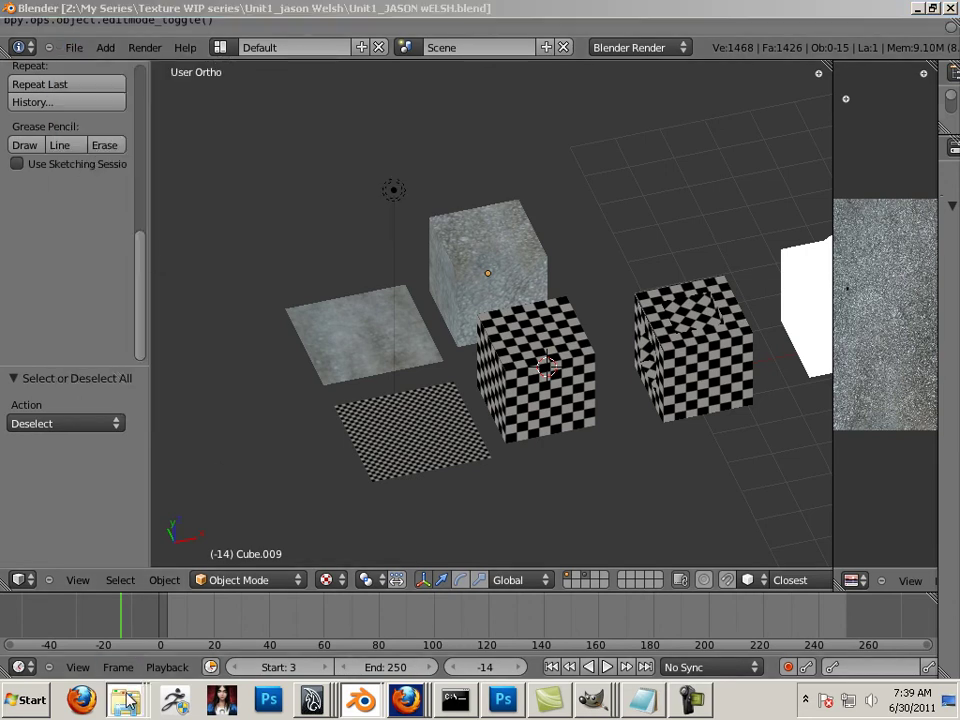
Step: Switch to Windows Explorer and open the Unit1 project folder inside Texture WIP series
{"action": "mouse_move", "coordinate": [124, 698]}
{"action": "left_click", "coordinate": [103, 660]}
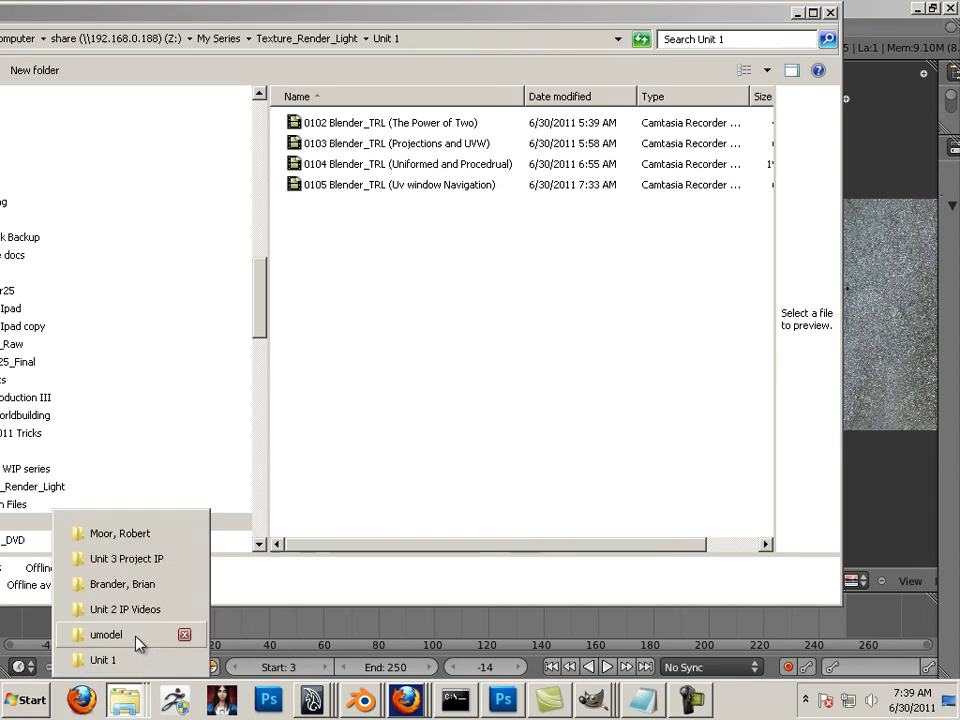
{"action": "left_click", "coordinate": [125, 660]}
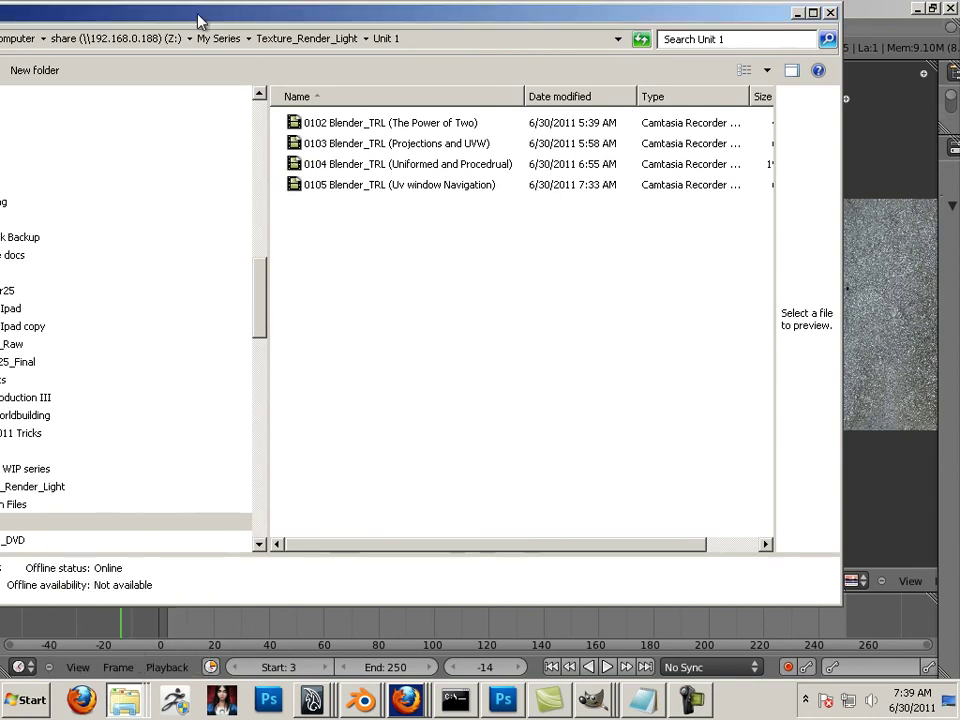
{"action": "left_click_drag", "start_coordinate": [198, 20], "coordinate": [403, 19]}
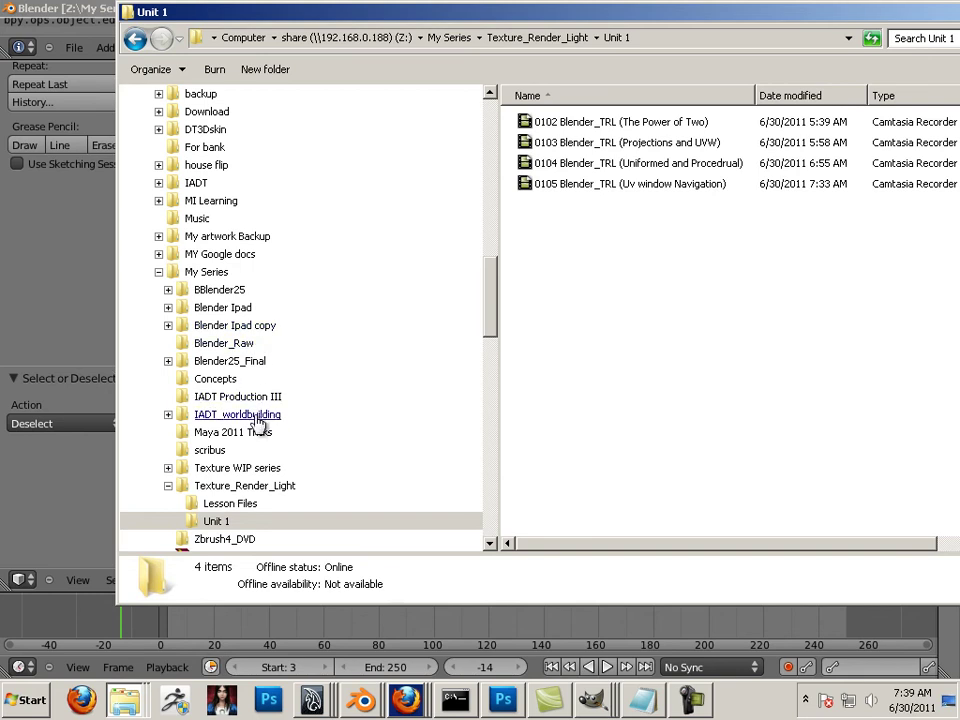
{"action": "left_click", "coordinate": [256, 466]}
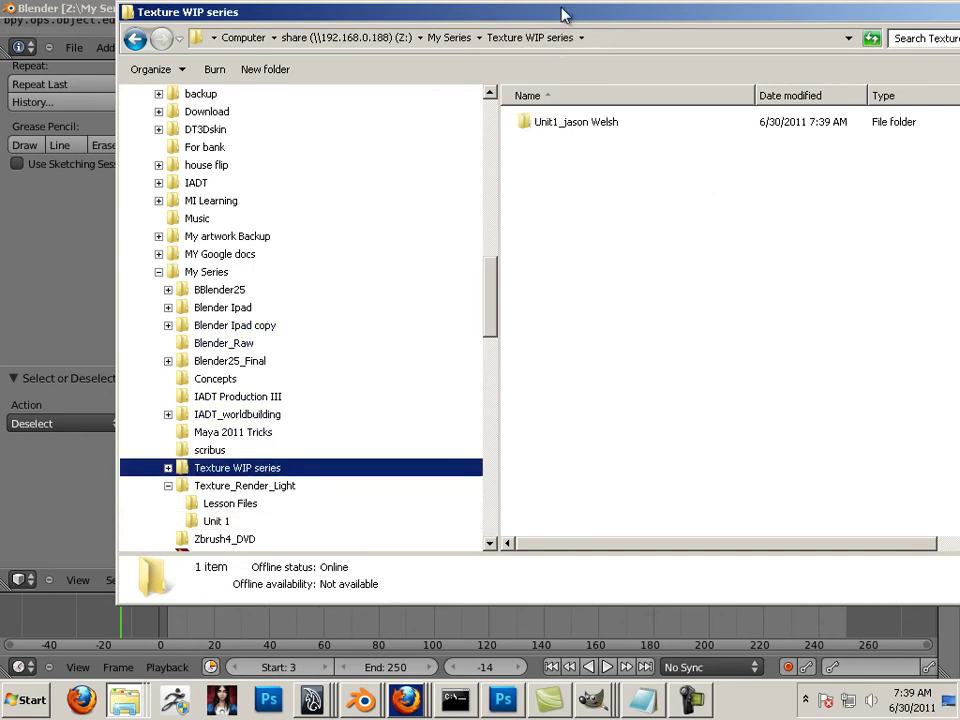
{"action": "double_click", "coordinate": [440, 16]}
{"action": "double_click", "coordinate": [468, 130]}
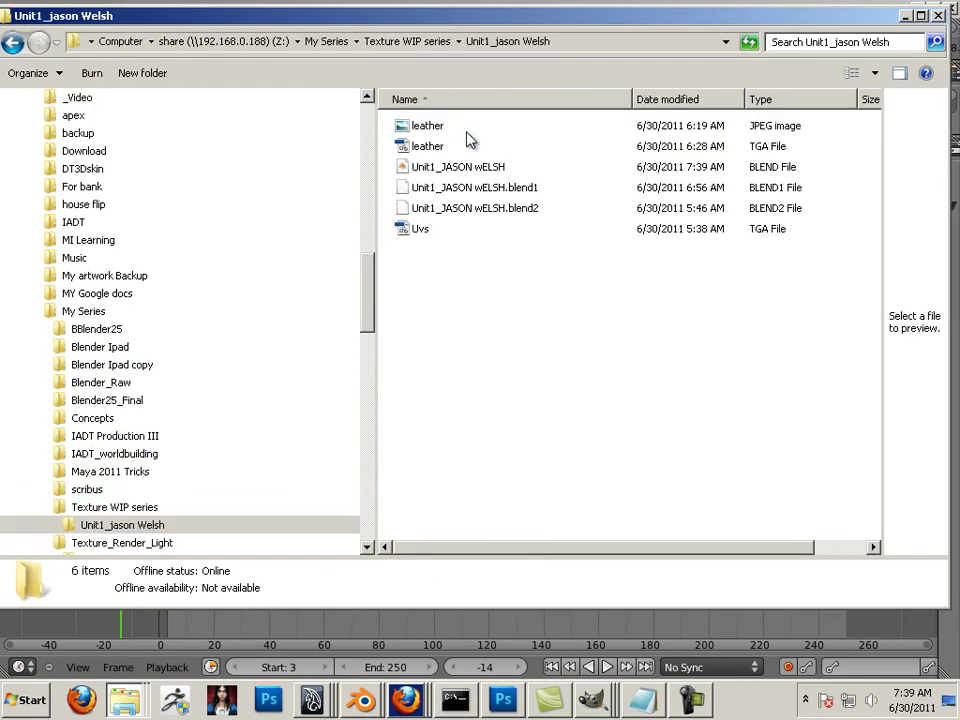
Step: Permanently delete the leather JPEG image from the Unit1 project folder
{"action": "left_click", "coordinate": [426, 131]}
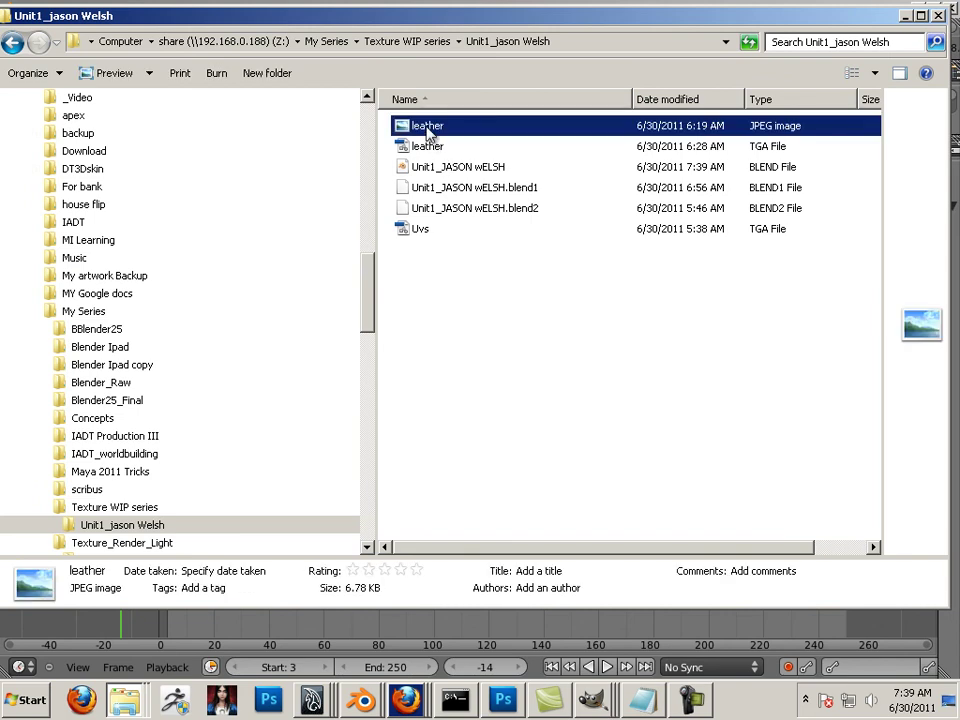
{"action": "right_click", "coordinate": [427, 127]}
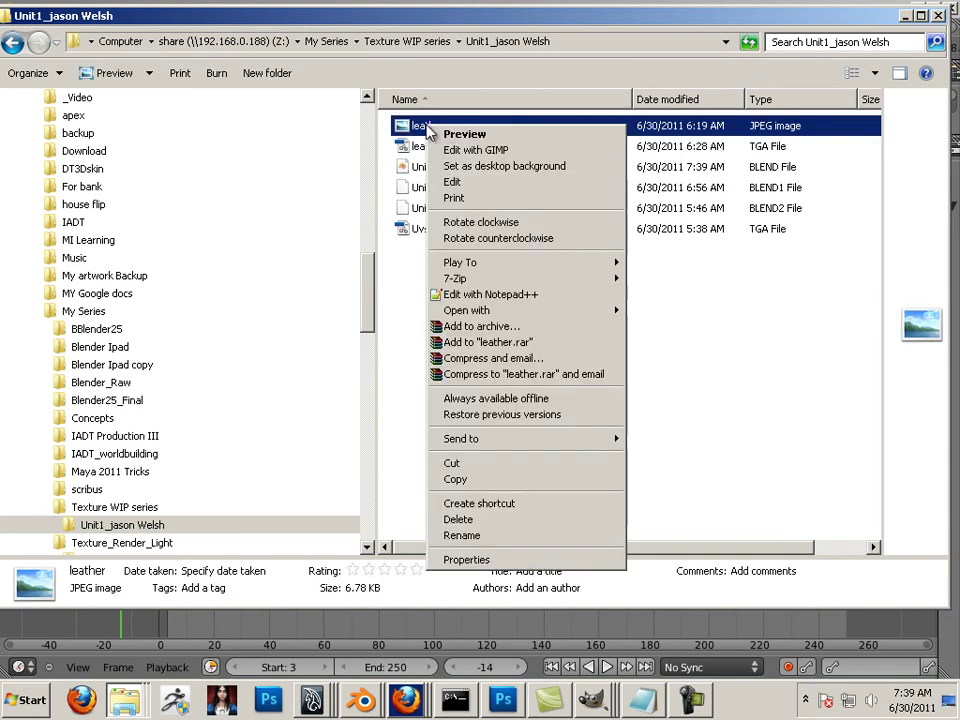
{"action": "left_click", "coordinate": [508, 520]}
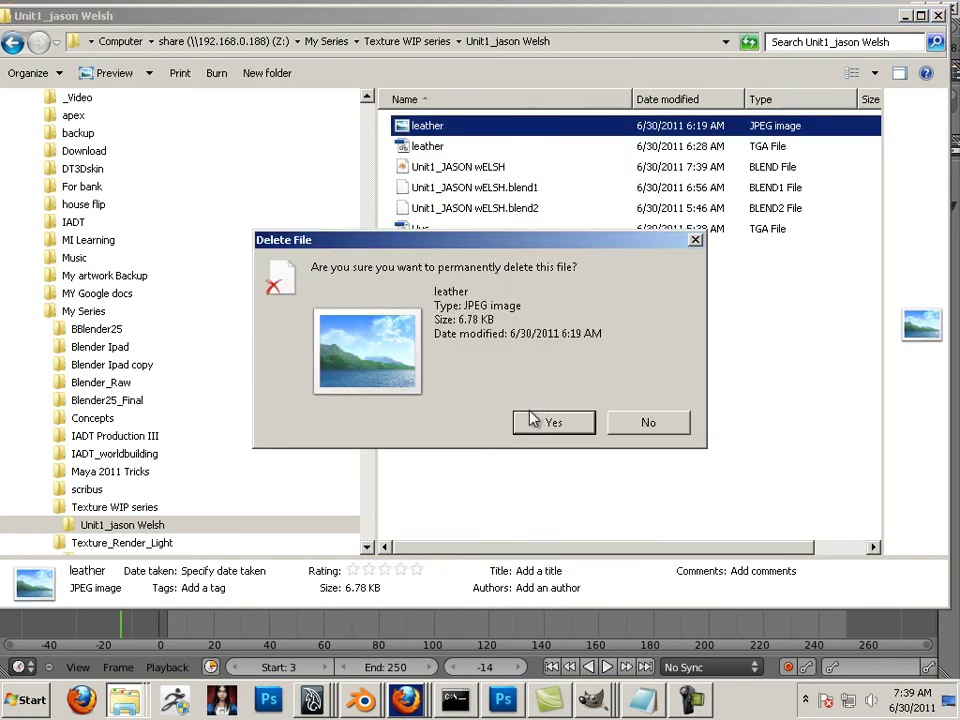
{"action": "left_click", "coordinate": [553, 422]}
Step: Check the leather and Uvs TGA textures, the main blend file and its blend1 and blend2 backups in the project folder
{"action": "left_click", "coordinate": [425, 129]}
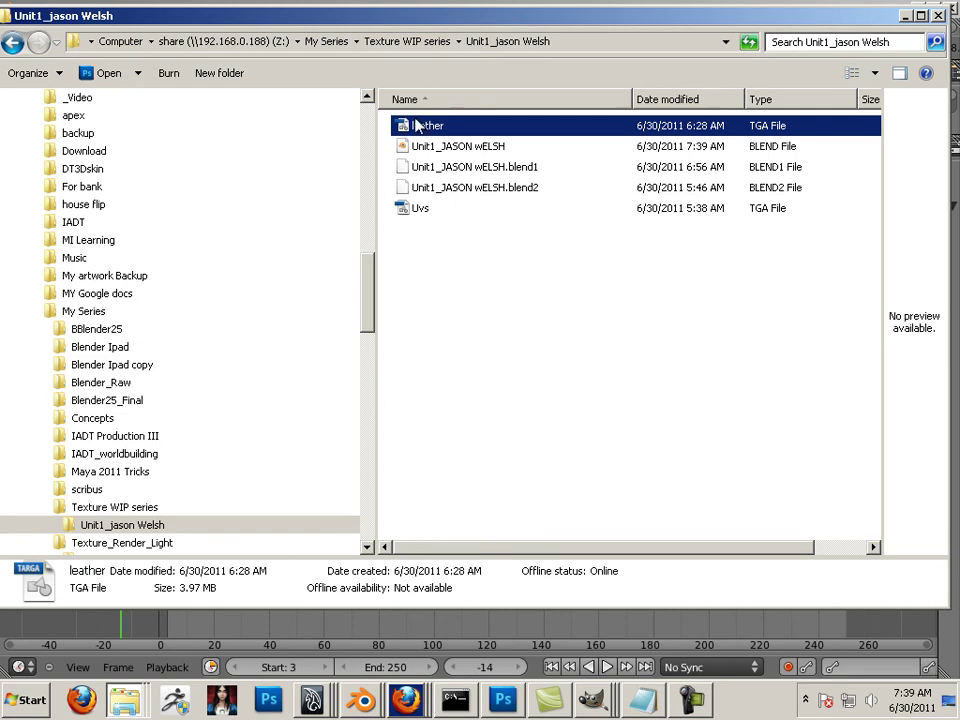
{"action": "left_click", "coordinate": [435, 231]}
{"action": "left_click", "coordinate": [420, 209]}
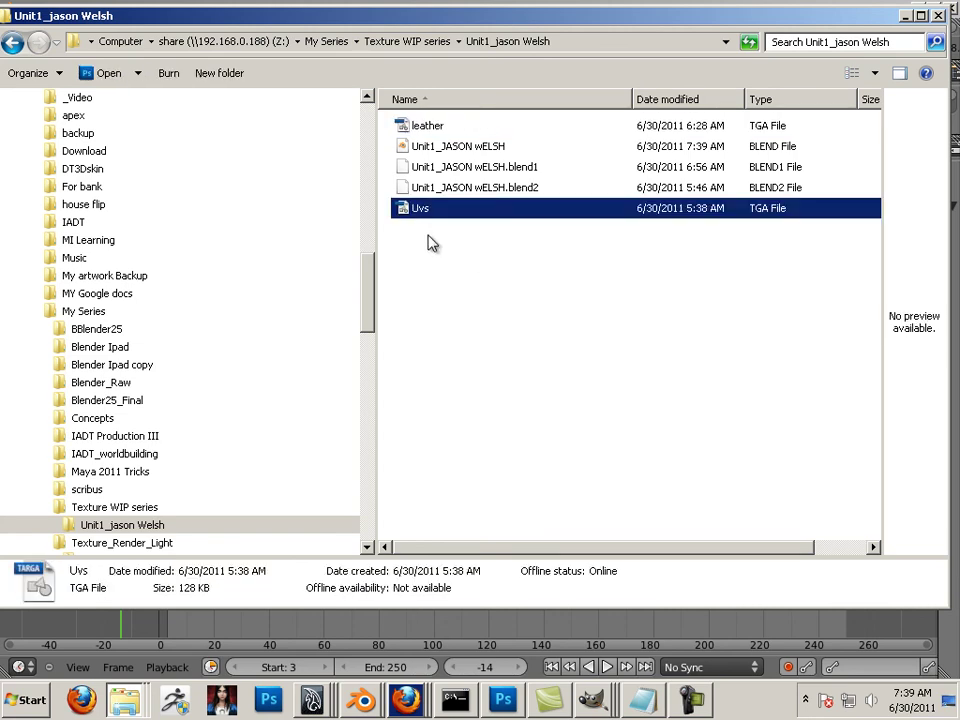
{"action": "left_click", "coordinate": [443, 150]}
{"action": "left_click", "coordinate": [440, 166]}
{"action": "left_click", "coordinate": [440, 187]}
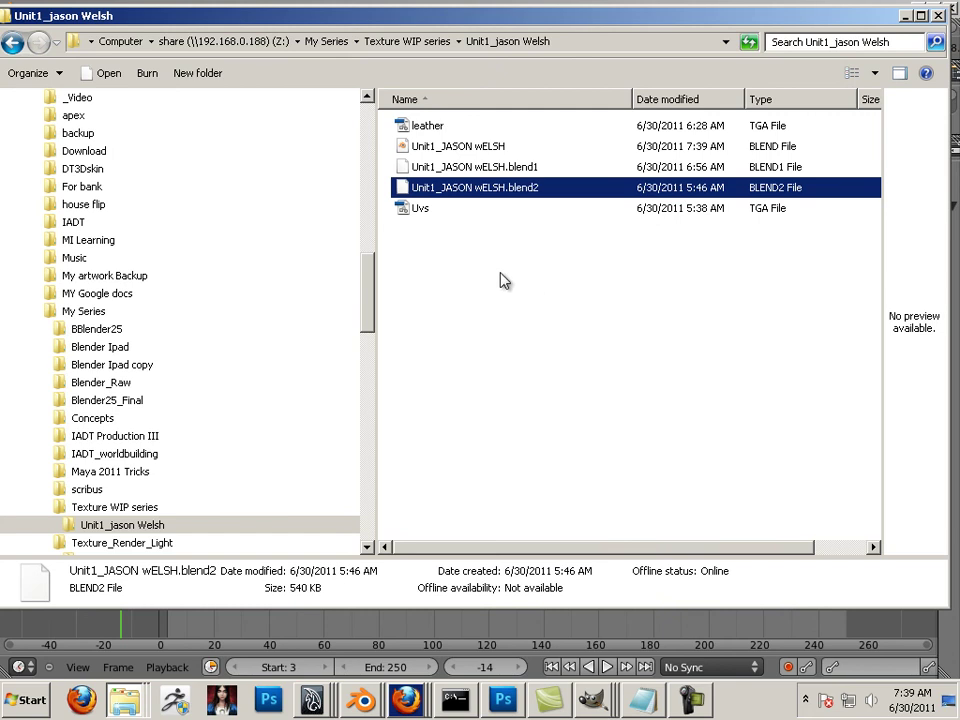
{"action": "left_click", "coordinate": [440, 148]}
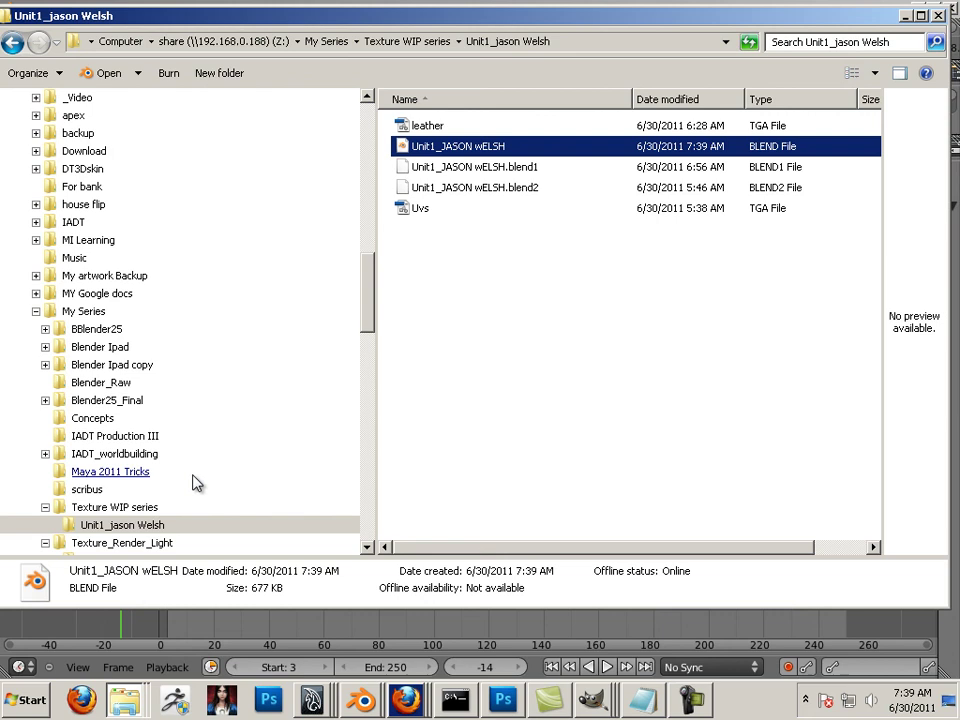
Step: Compress the Unit1 folder in Texture WIP series into a zip archive and select the archive
{"action": "left_click", "coordinate": [125, 510]}
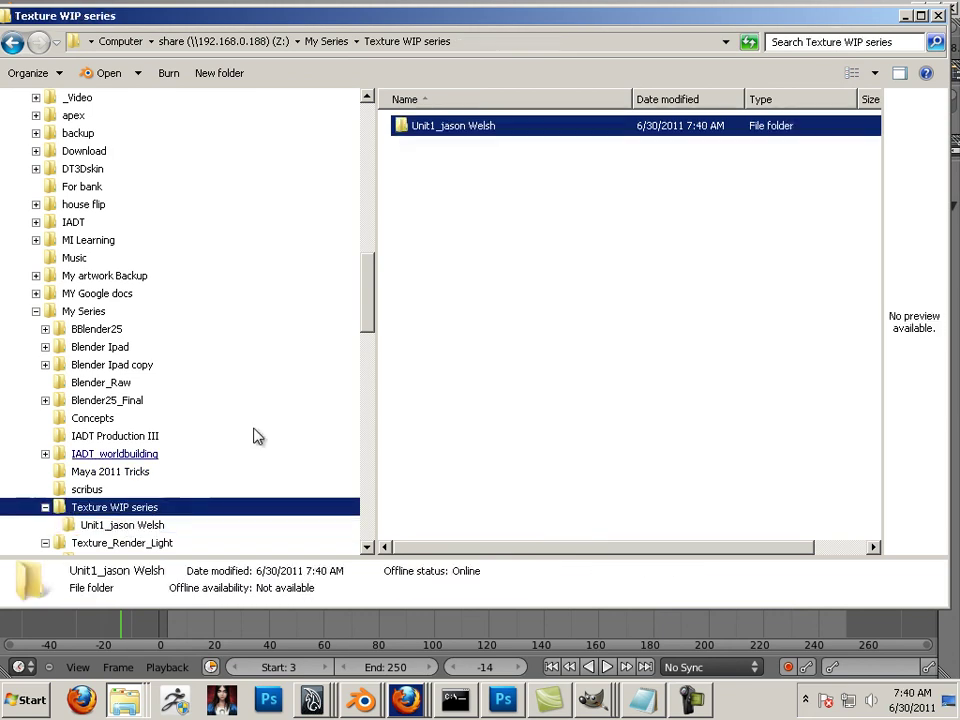
{"action": "left_click", "coordinate": [437, 131]}
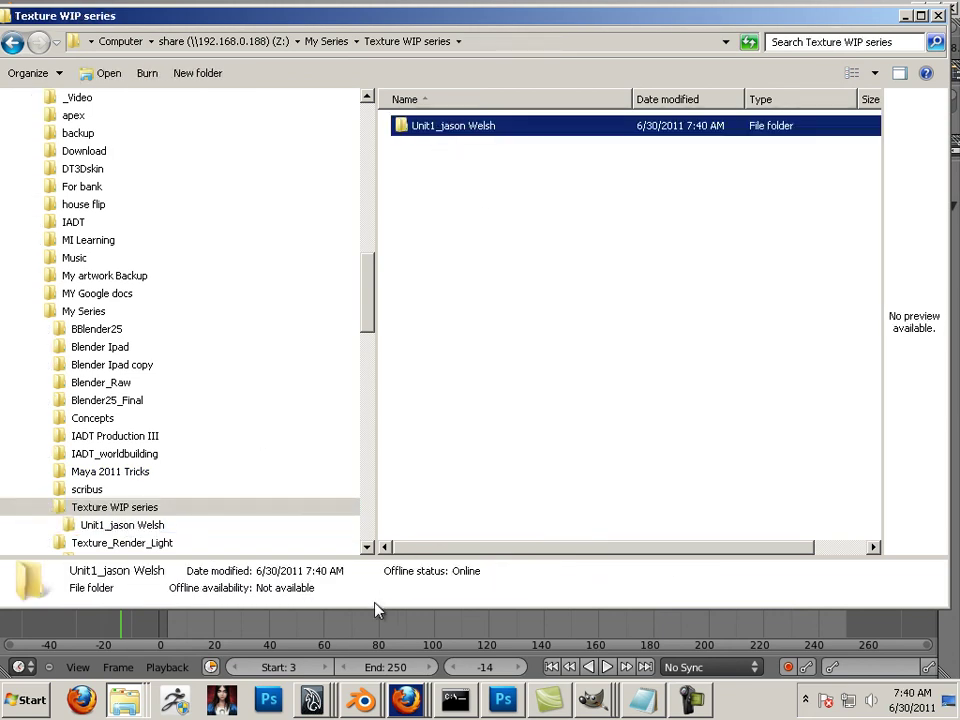
{"action": "right_click", "coordinate": [434, 130]}
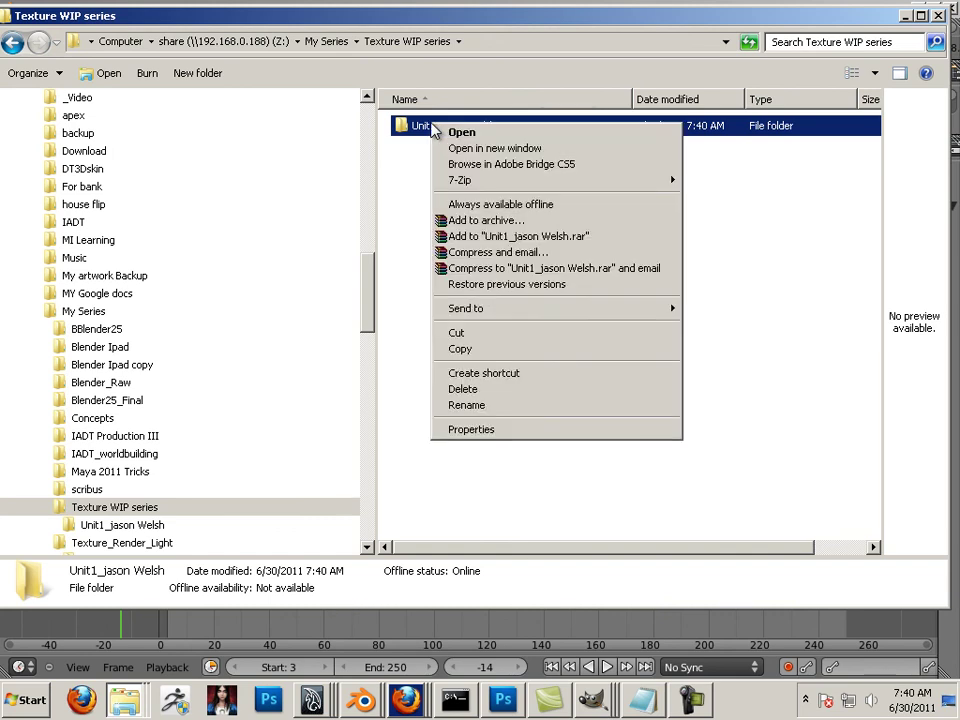
{"action": "mouse_move", "coordinate": [470, 308]}
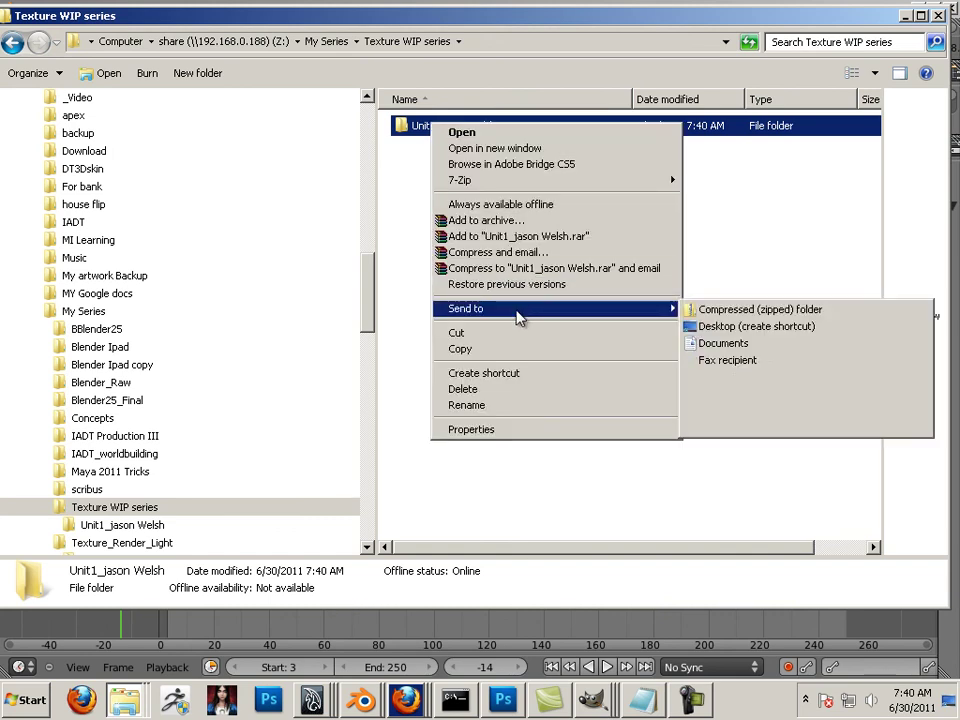
{"action": "left_click", "coordinate": [734, 312]}
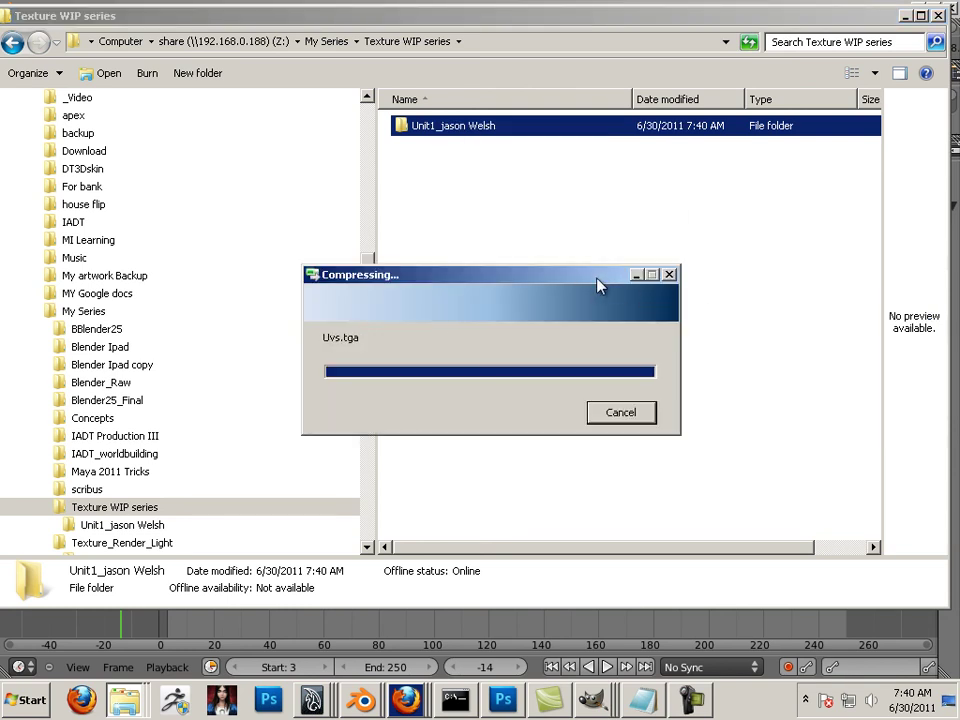
{"action": "left_click", "coordinate": [455, 199]}
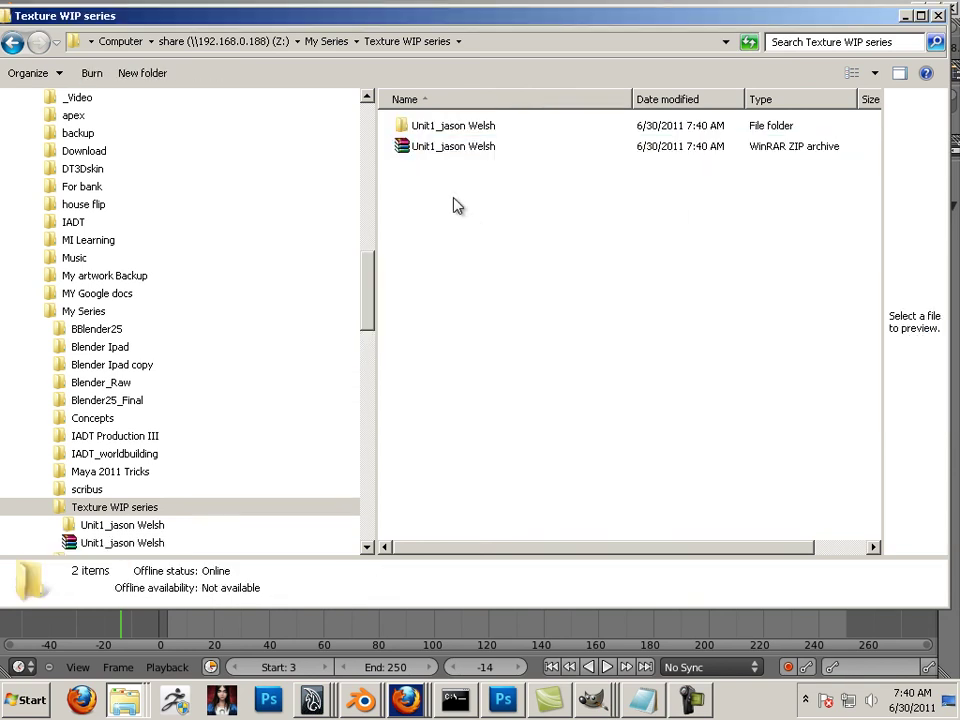
{"action": "left_click", "coordinate": [423, 151]}
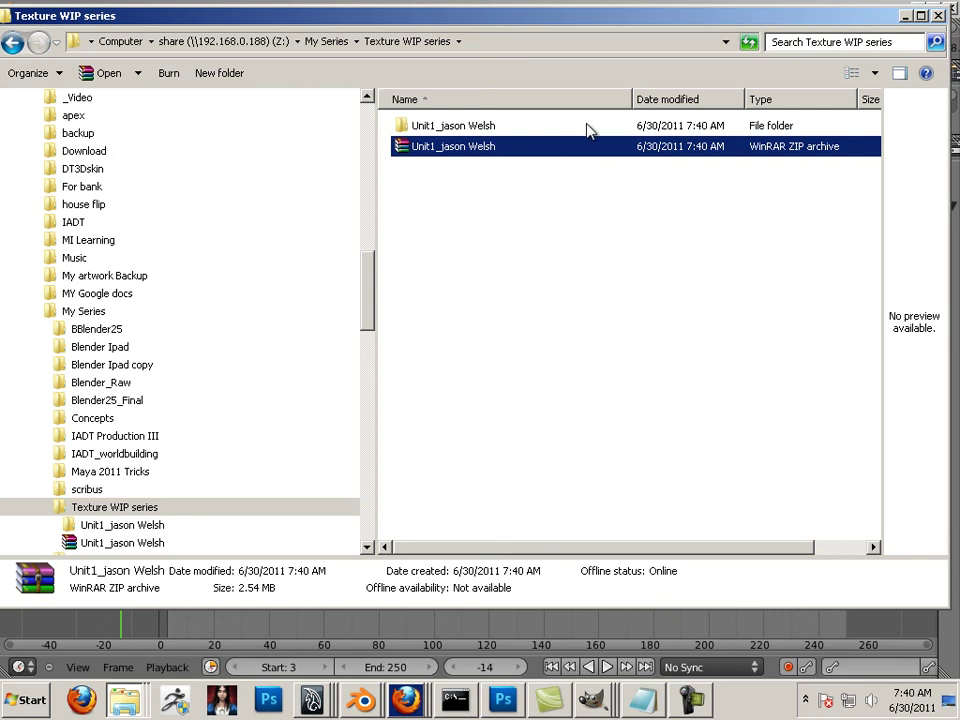
Step: Minimize the file window, return to Blender and look over the whole row of practice meshes
{"action": "left_click", "coordinate": [901, 17]}
{"action": "middle_click_drag", "start_coordinate": [702, 243], "coordinate": [637, 236], "text": "ctrl"}
{"action": "middle_click_drag", "start_coordinate": [620, 249], "coordinate": [377, 326], "text": "shift"}
{"action": "scroll", "coordinate": [564, 324], "scroll_direction": "down", "scroll_amount": 3}
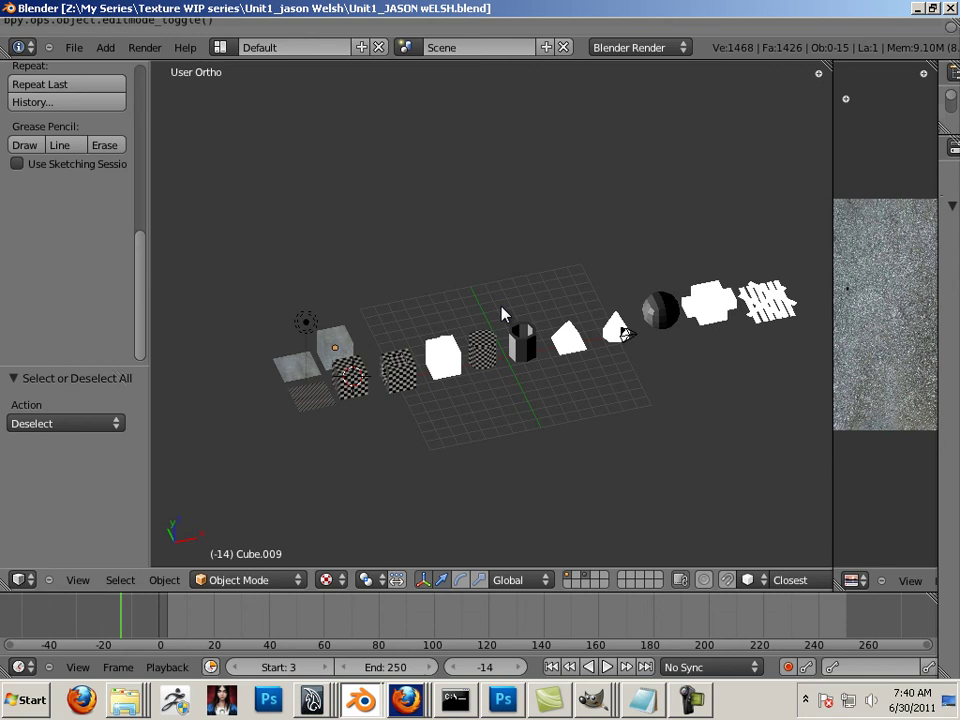